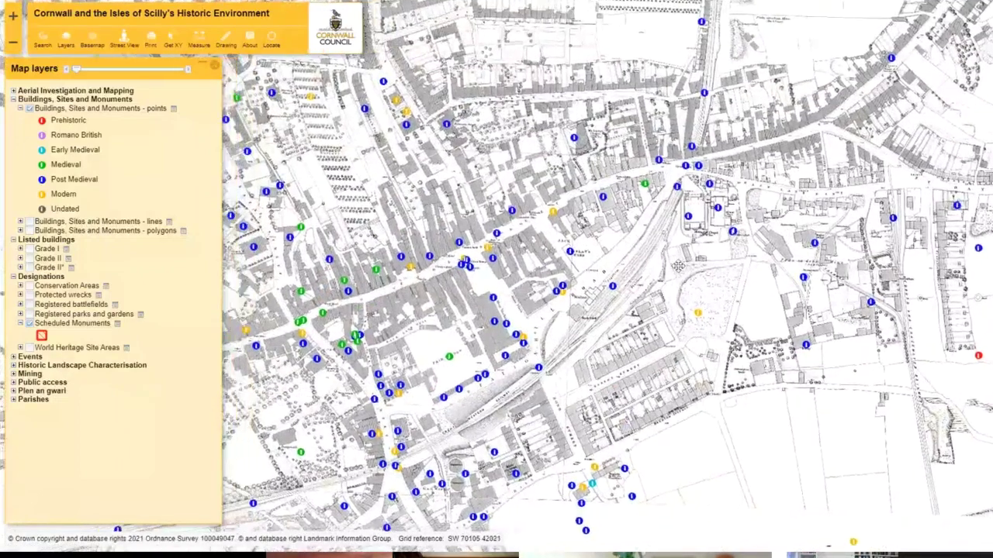
- Open the Scheduled Monuments record for Carn Brea Castle, southwest of Redruth, and follow its link to further information
{"action": "left_click_drag", "start_coordinate": [653, 269], "coordinate": [965, 278]}
{"action": "left_click_drag", "start_coordinate": [694, 194], "coordinate": [626, 302]}
{"action": "scroll", "coordinate": [625, 302], "scroll_direction": "down", "scroll_amount": 1}
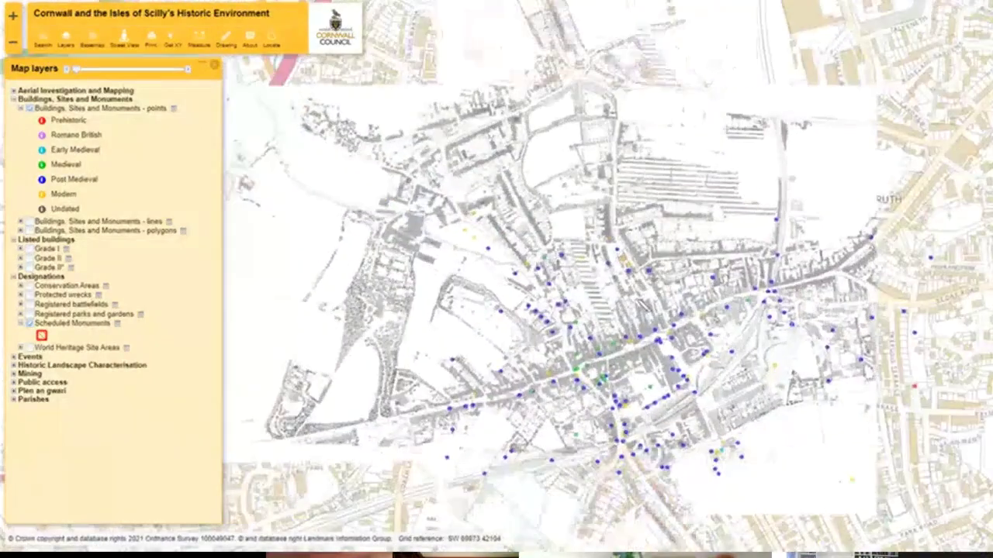
{"action": "left_click_drag", "start_coordinate": [624, 387], "coordinate": [639, 258]}
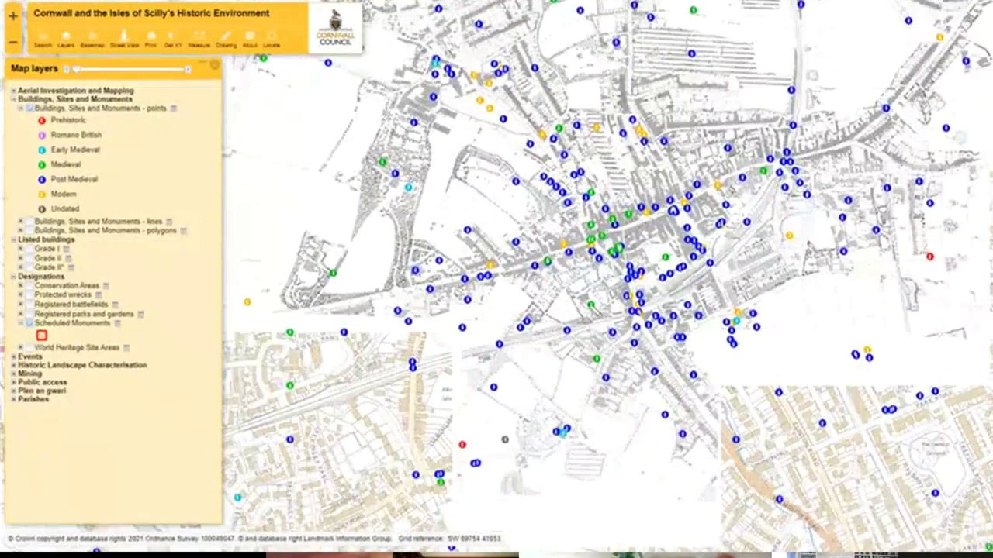
{"action": "scroll", "coordinate": [587, 303], "scroll_direction": "down", "scroll_amount": 1}
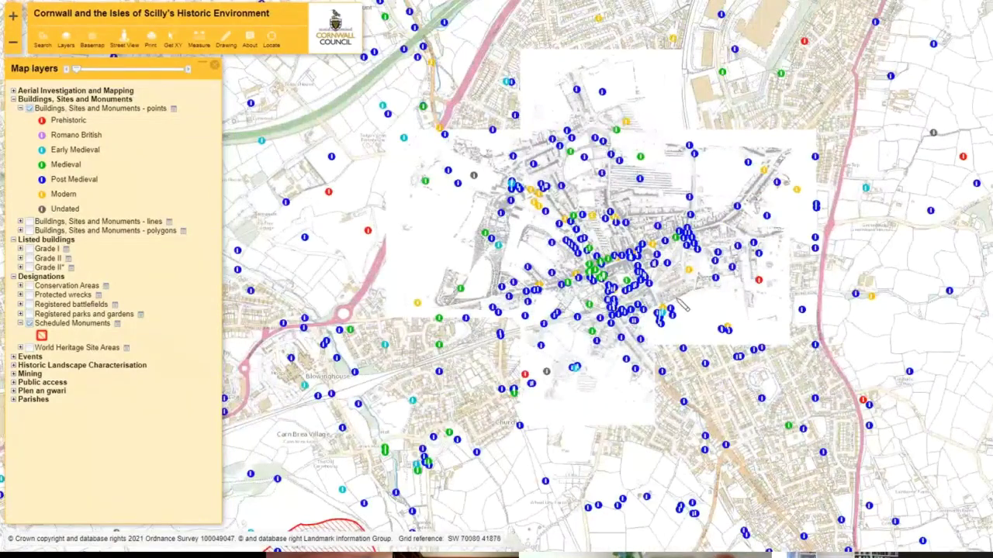
{"action": "left_click_drag", "start_coordinate": [557, 441], "coordinate": [709, 221]}
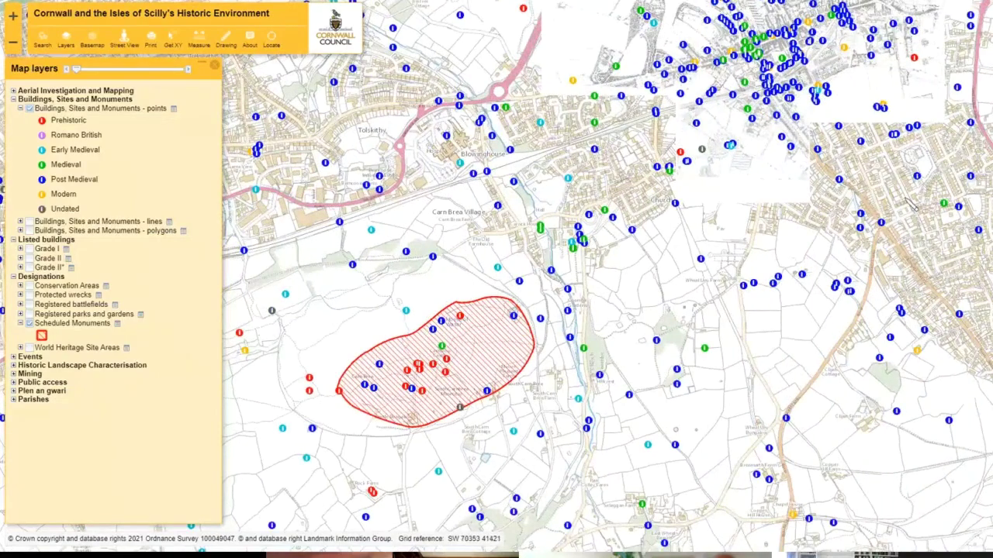
{"action": "left_click_drag", "start_coordinate": [906, 199], "coordinate": [833, 229]}
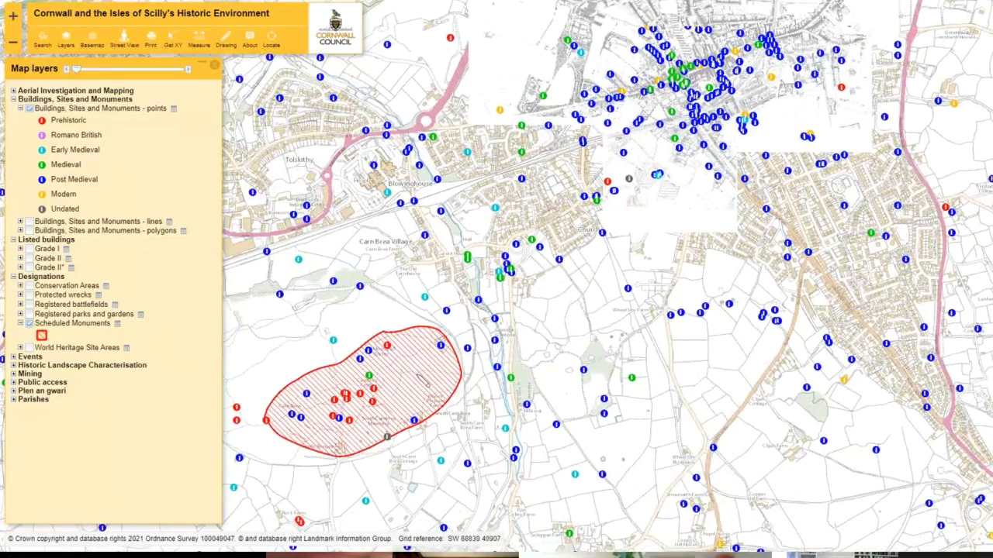
{"action": "left_click", "coordinate": [405, 383]}
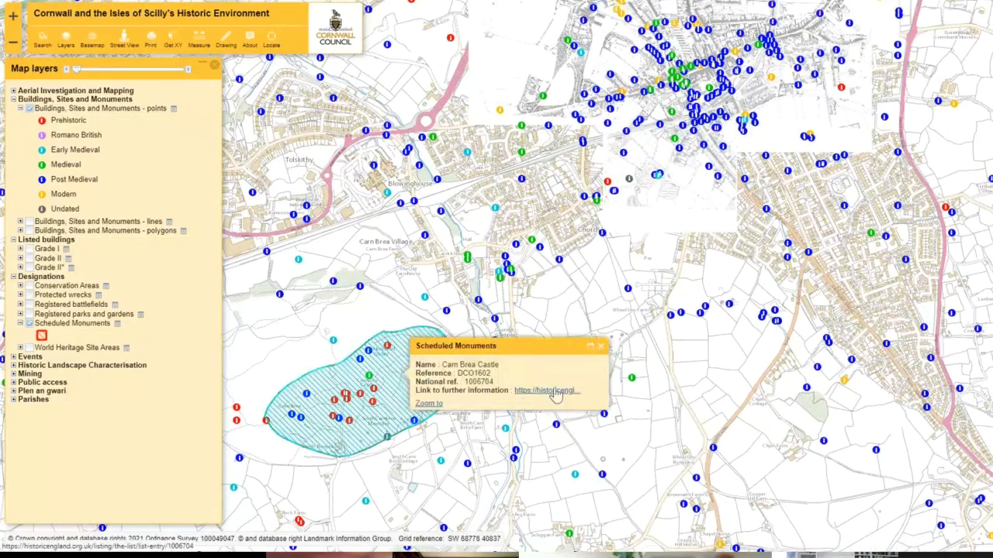
{"action": "left_click", "coordinate": [557, 398]}
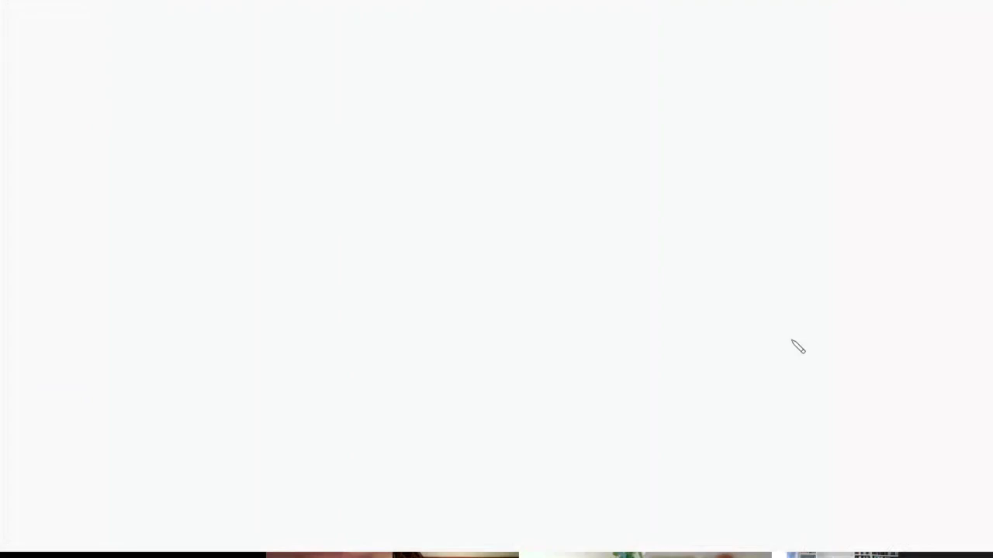
- Read through the Carn Brea list entry, examining its overview, map, details and legacy sections, and return to the map
{"action": "scroll", "coordinate": [721, 361], "scroll_direction": "down", "scroll_amount": 3}
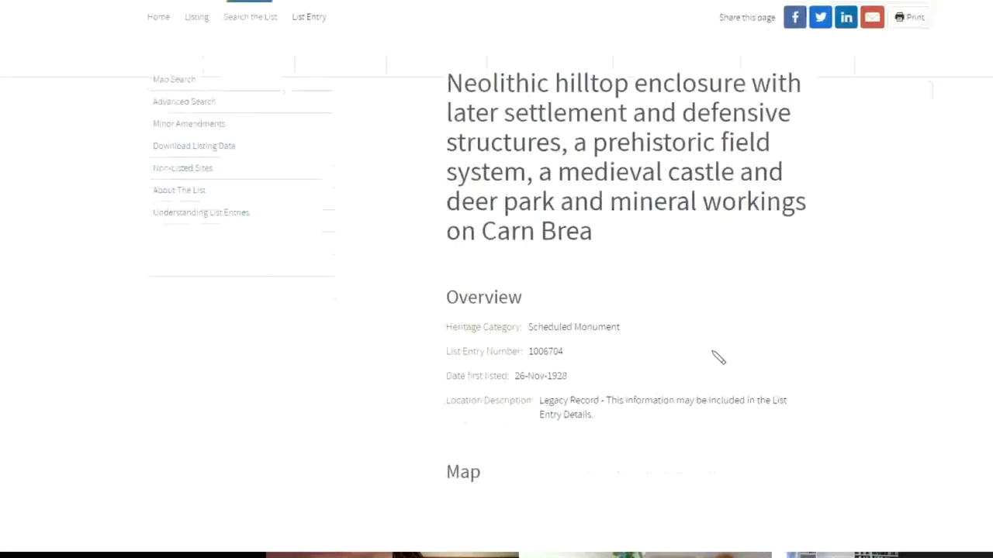
{"action": "scroll", "coordinate": [719, 358], "scroll_direction": "down", "scroll_amount": 3}
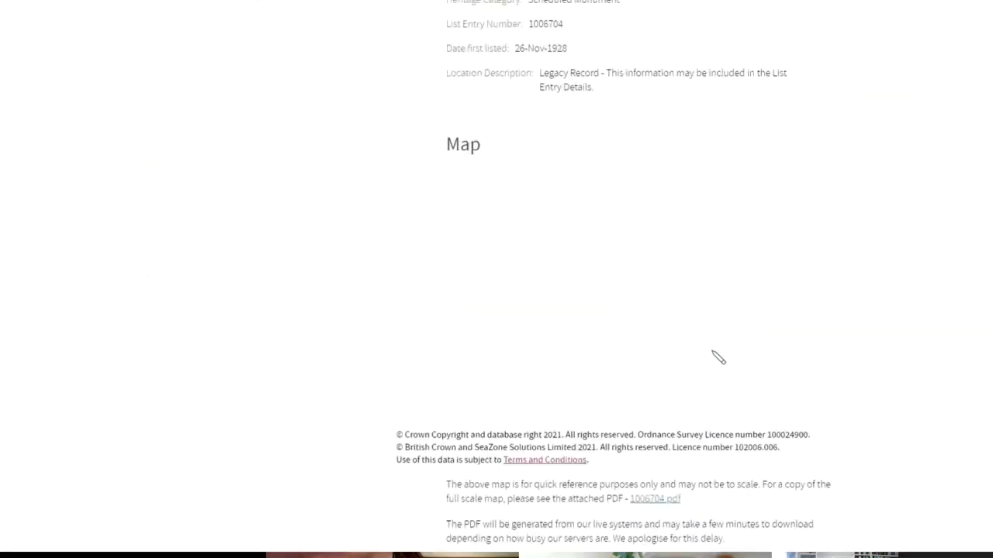
{"action": "scroll", "coordinate": [718, 358], "scroll_direction": "up", "scroll_amount": 2}
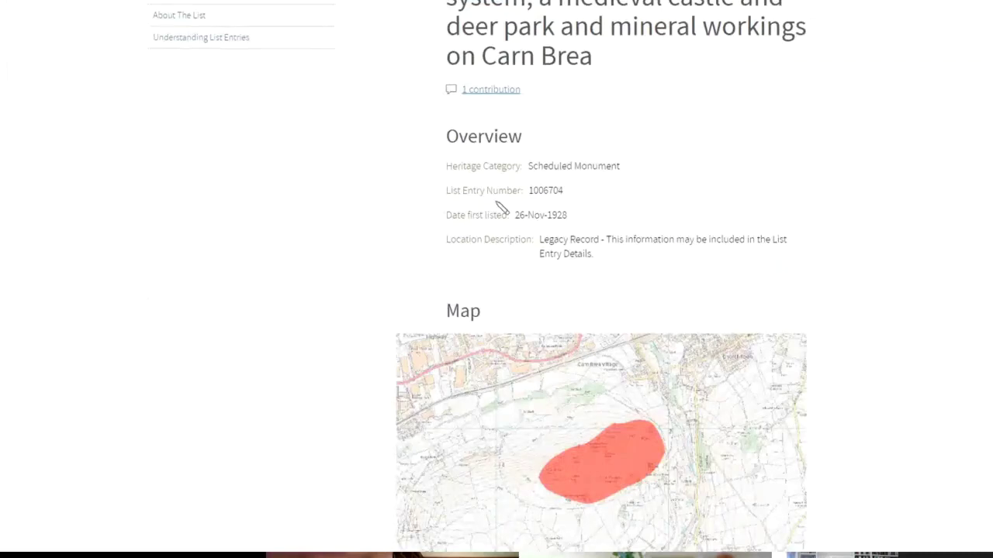
{"action": "scroll", "coordinate": [669, 231], "scroll_direction": "down", "scroll_amount": 1}
{"action": "scroll", "coordinate": [671, 235], "scroll_direction": "down", "scroll_amount": 10}
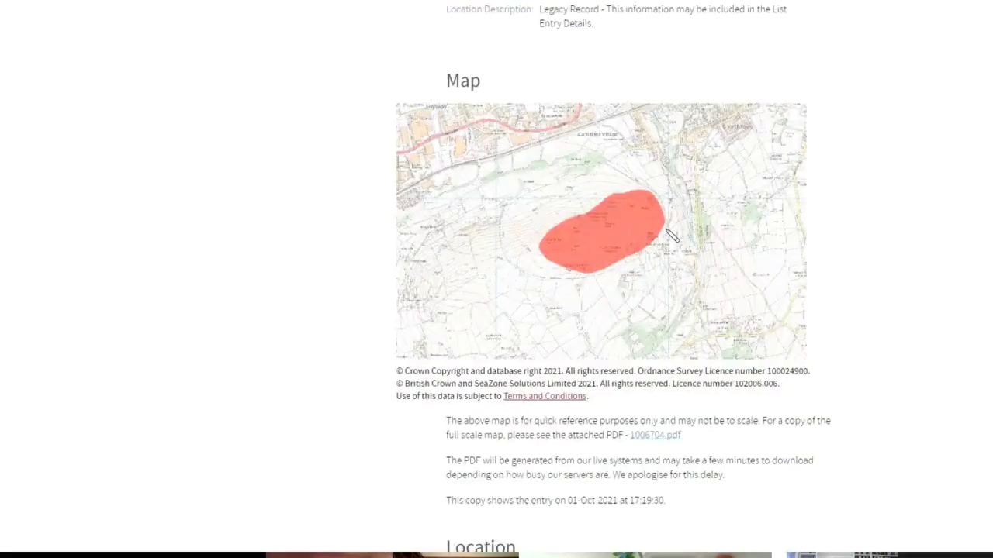
{"action": "scroll", "coordinate": [665, 229], "scroll_direction": "down", "scroll_amount": 5}
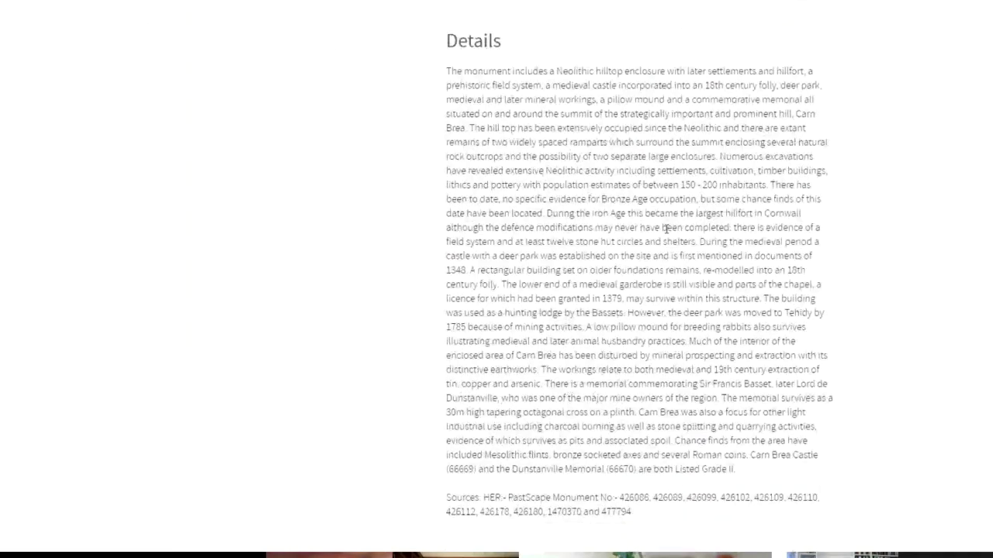
{"action": "scroll", "coordinate": [666, 230], "scroll_direction": "up", "scroll_amount": 1}
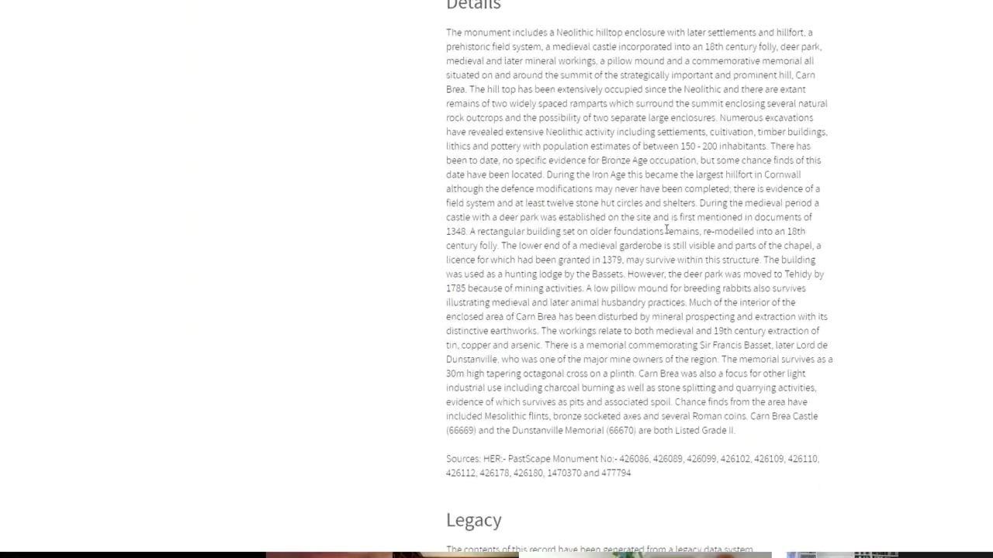
{"action": "scroll", "coordinate": [666, 229], "scroll_direction": "down", "scroll_amount": 5}
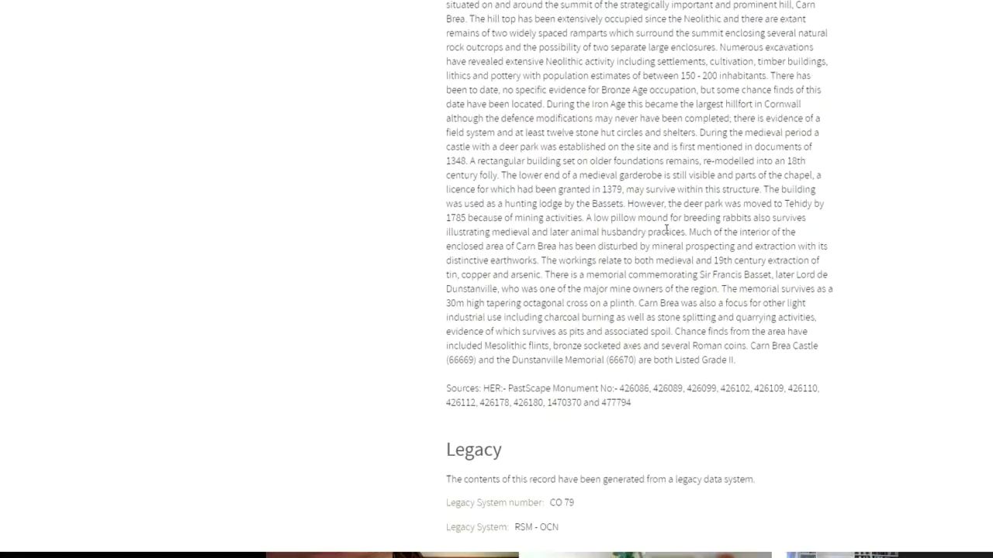
{"action": "scroll", "coordinate": [665, 230], "scroll_direction": "up", "scroll_amount": 3}
{"action": "scroll", "coordinate": [665, 229], "scroll_direction": "up", "scroll_amount": 10}
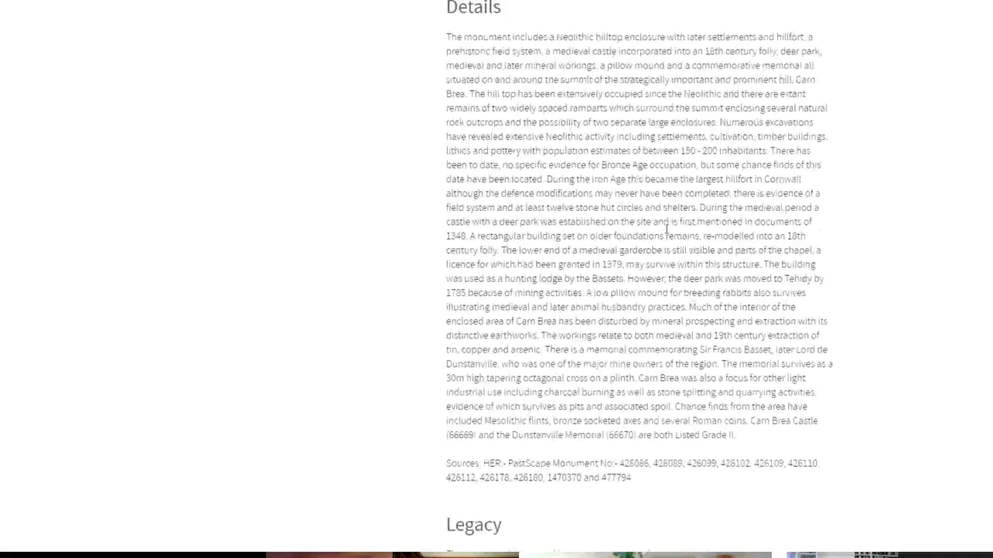
{"action": "scroll", "coordinate": [666, 229], "scroll_direction": "up", "scroll_amount": 6}
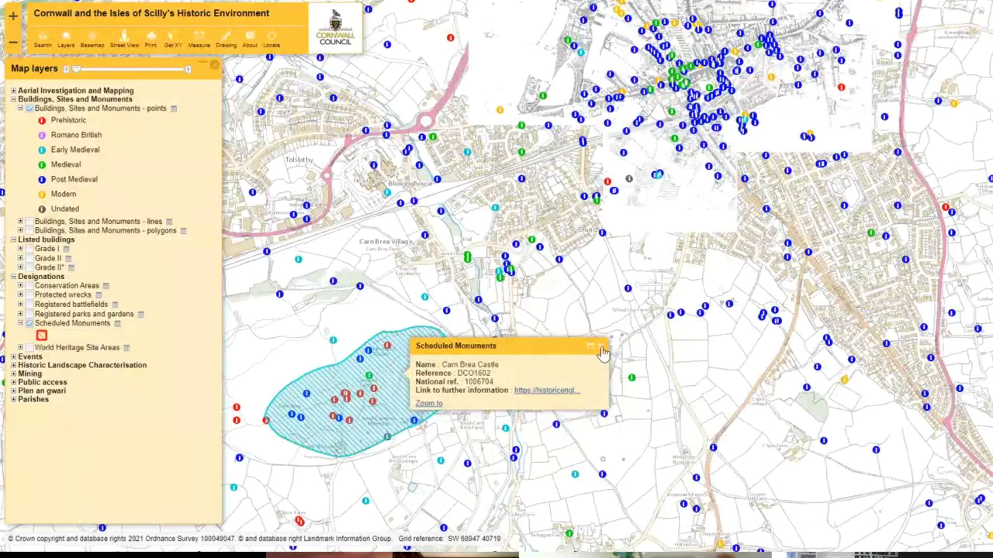
- Close the Carn Brea Castle record and turn off the Historical maps - Town Plans (late 1800s) background
{"action": "left_click", "coordinate": [607, 349]}
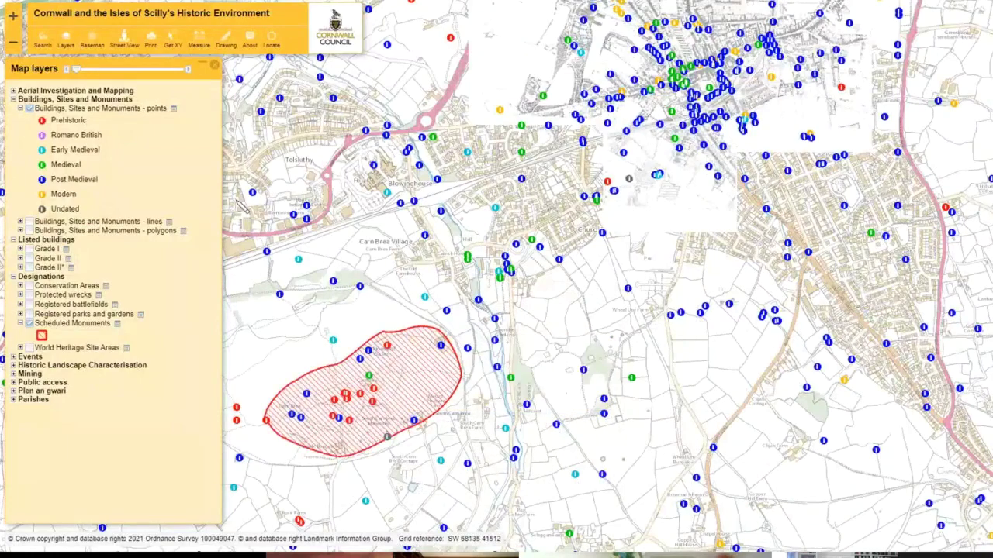
{"action": "left_click", "coordinate": [93, 41]}
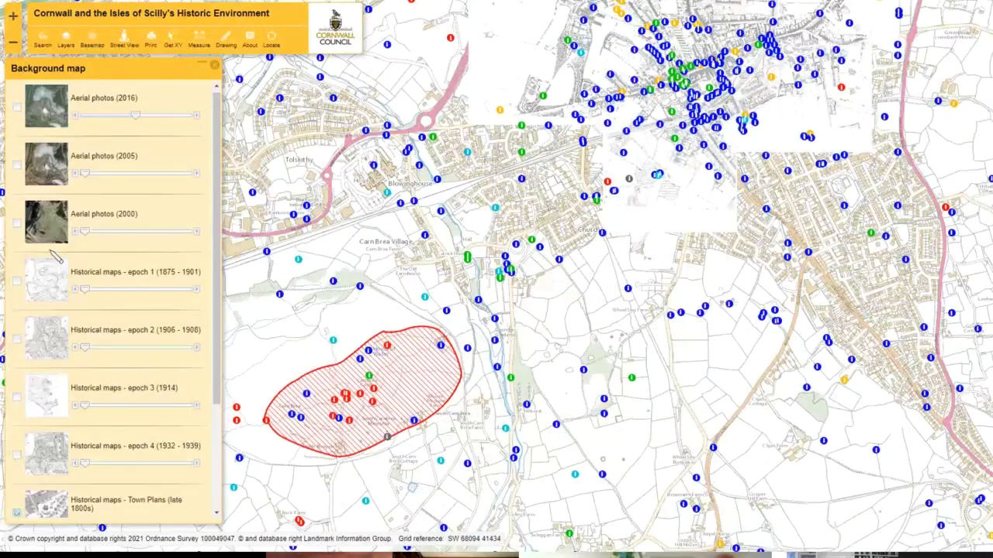
{"action": "scroll", "coordinate": [73, 434], "scroll_direction": "down", "scroll_amount": 2}
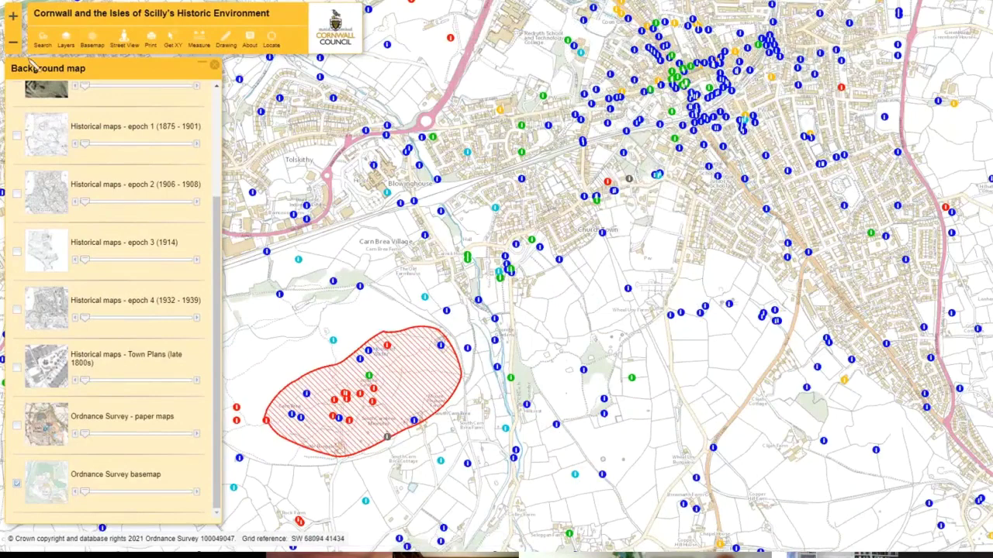
- Hide the Buildings, Sites and Monuments points and Scheduled Monuments layers, and display the Event record layer instead
{"action": "left_click", "coordinate": [68, 45]}
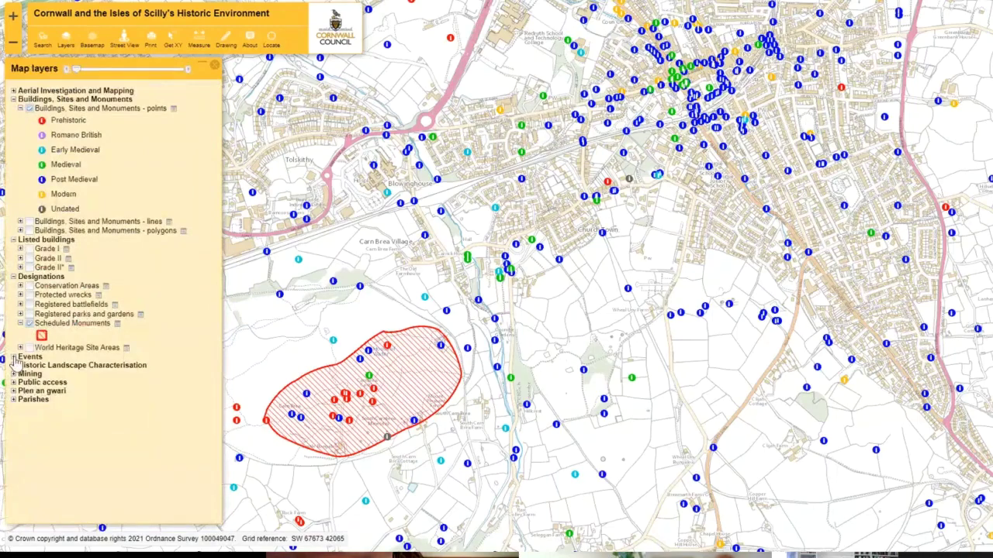
{"action": "left_click", "coordinate": [13, 358]}
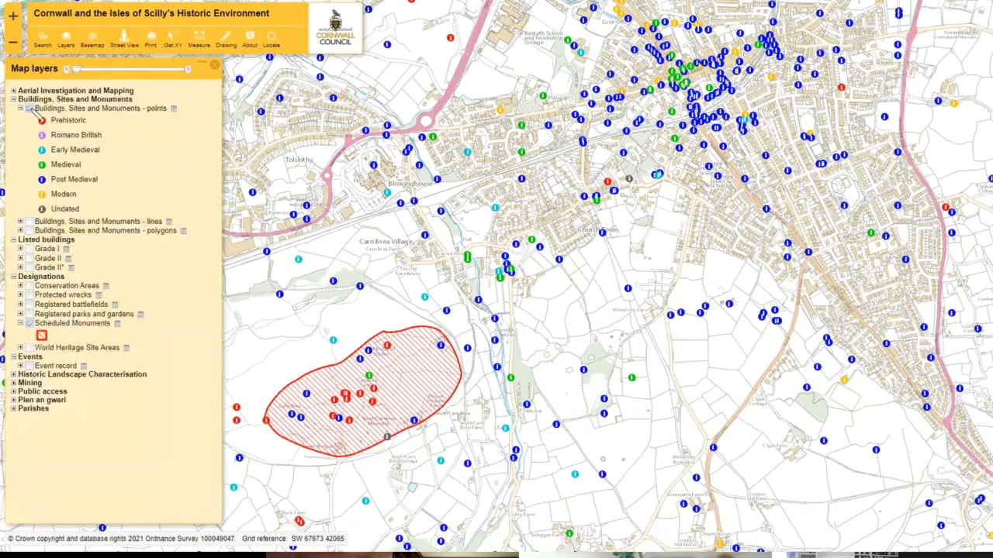
{"action": "left_click", "coordinate": [30, 109]}
{"action": "left_click", "coordinate": [30, 220]}
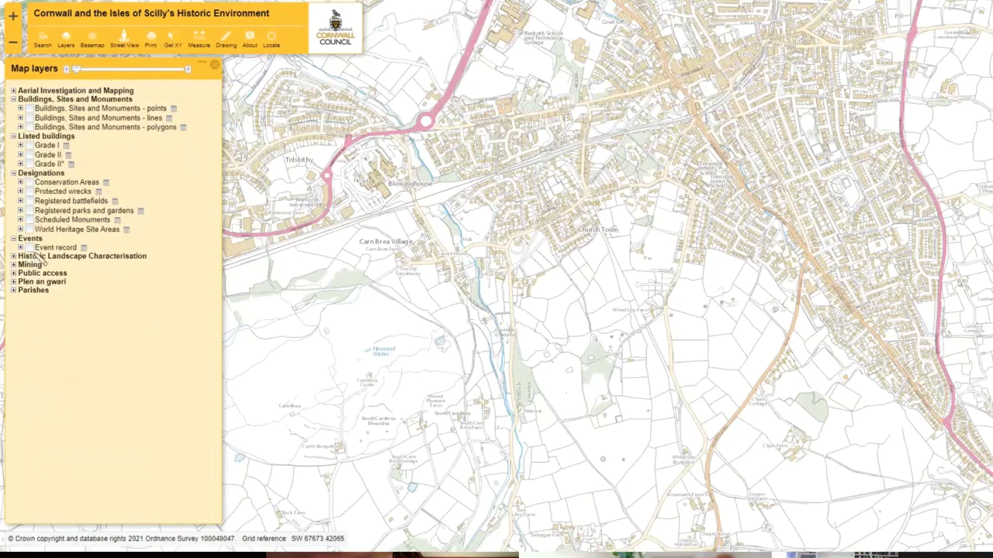
{"action": "left_click", "coordinate": [30, 248]}
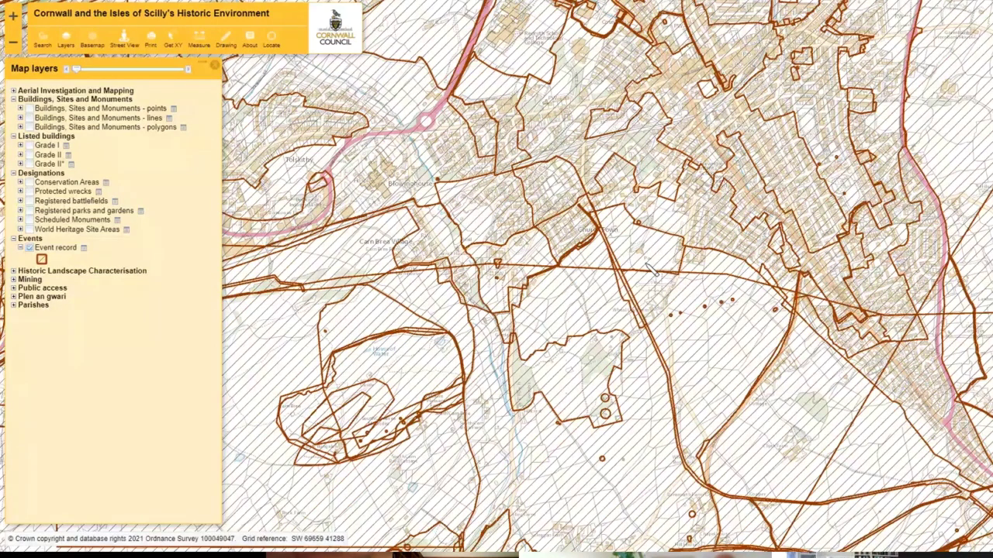
- Open the event records for the small square outline east of Carn Brea Village and view the first record's wider extent
{"action": "left_click_drag", "start_coordinate": [589, 166], "coordinate": [612, 316]}
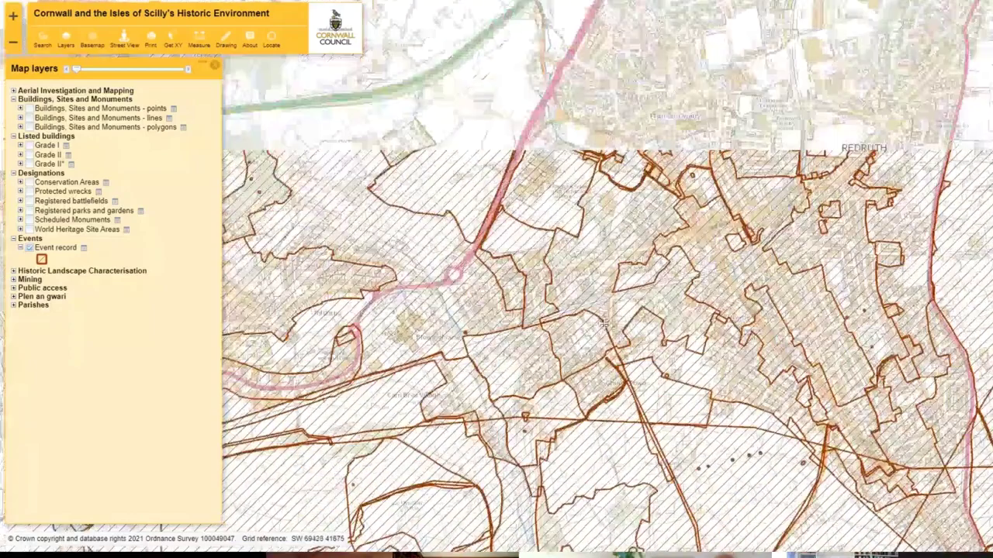
{"action": "scroll", "coordinate": [508, 426], "scroll_direction": "up", "scroll_amount": 1}
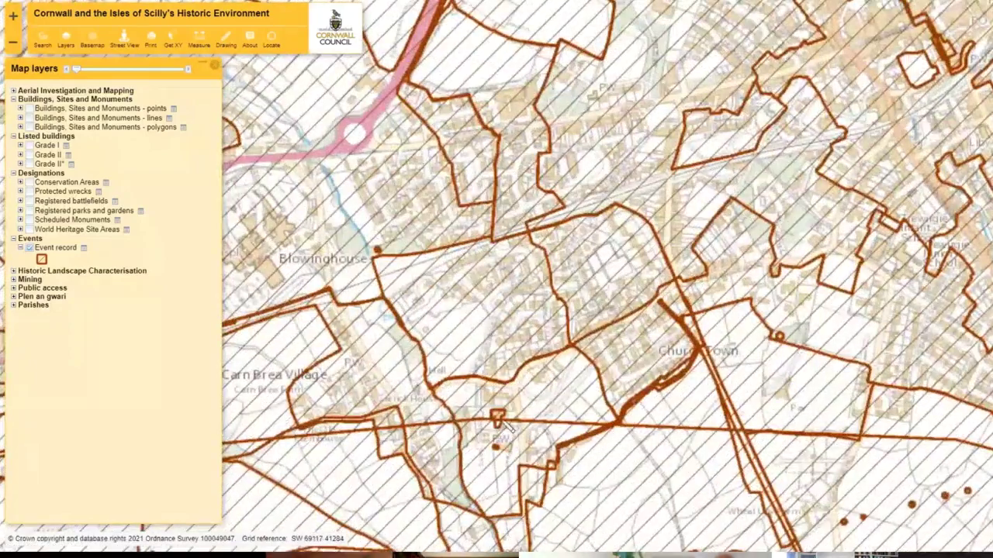
{"action": "scroll", "coordinate": [508, 426], "scroll_direction": "down", "scroll_amount": 2}
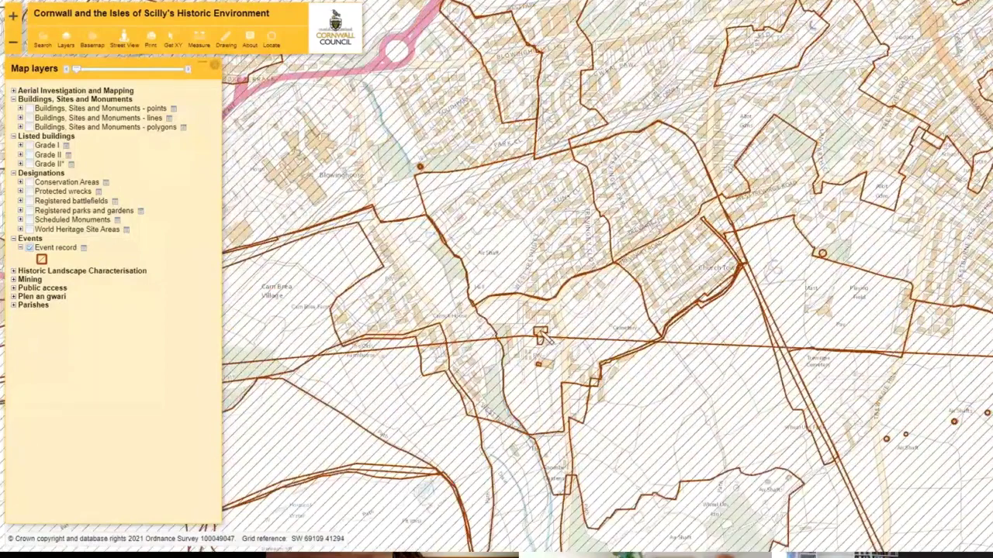
{"action": "left_click", "coordinate": [541, 335]}
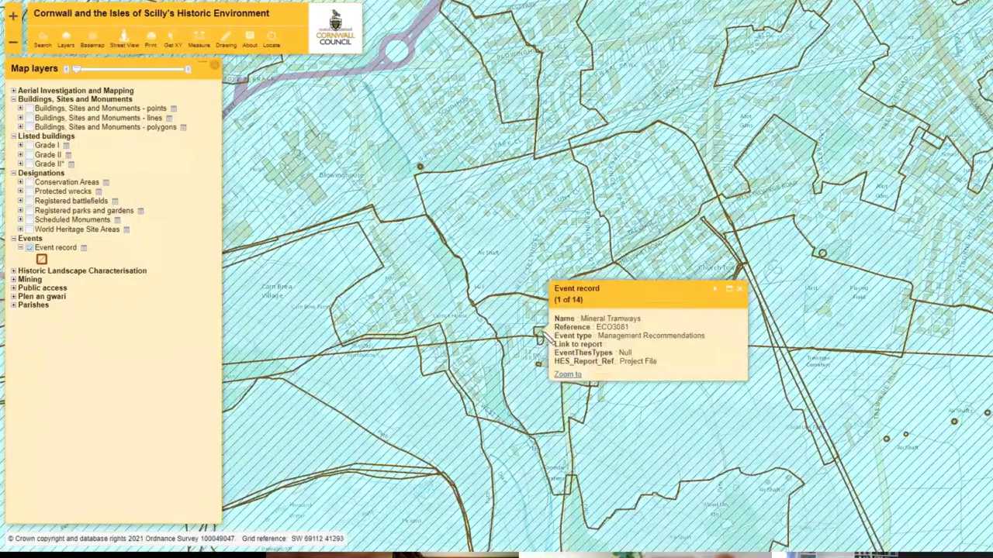
{"action": "left_click", "coordinate": [733, 288]}
{"action": "scroll", "coordinate": [826, 292], "scroll_direction": "down", "scroll_amount": 2}
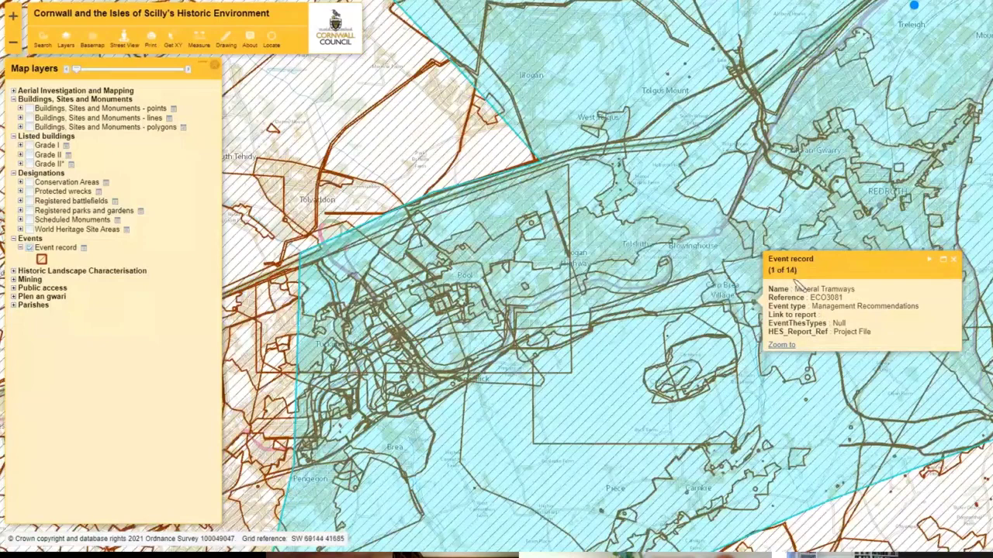
- Step through the overlapping event records east of Carn Brea Village to the St Euny Poultry Farm, Trevingey Road record
{"action": "left_click", "coordinate": [930, 265]}
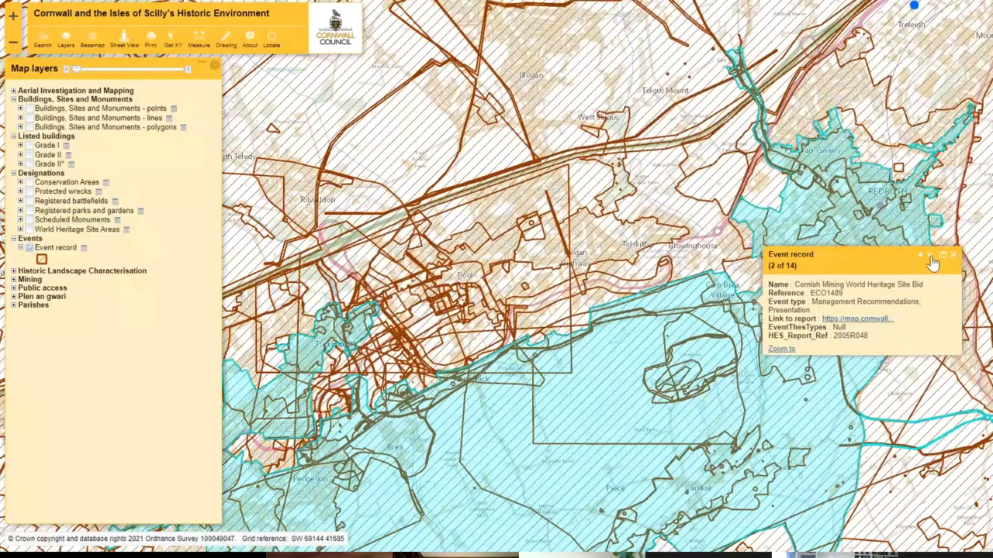
{"action": "left_click", "coordinate": [931, 257]}
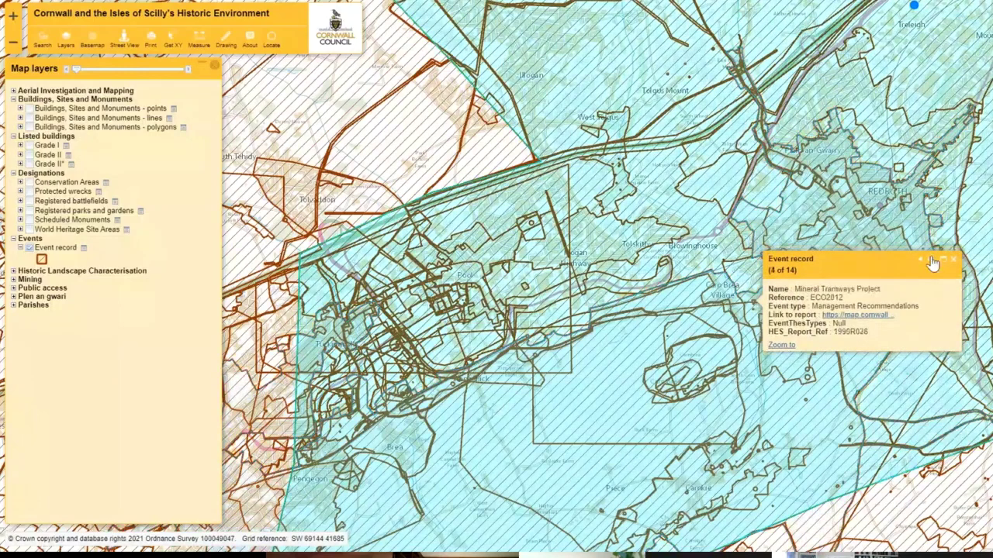
{"action": "left_click", "coordinate": [932, 261]}
{"action": "left_click", "coordinate": [931, 263]}
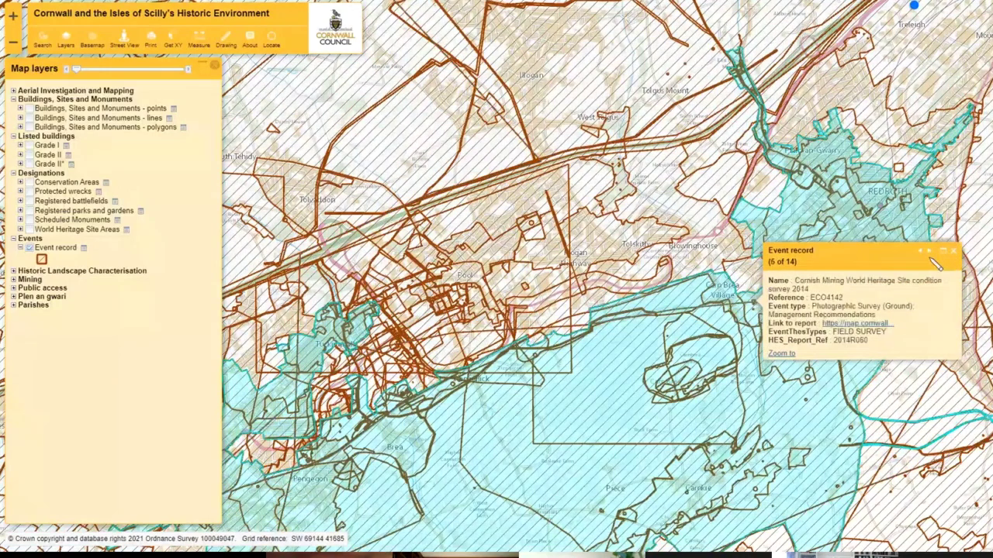
{"action": "left_click", "coordinate": [931, 257]}
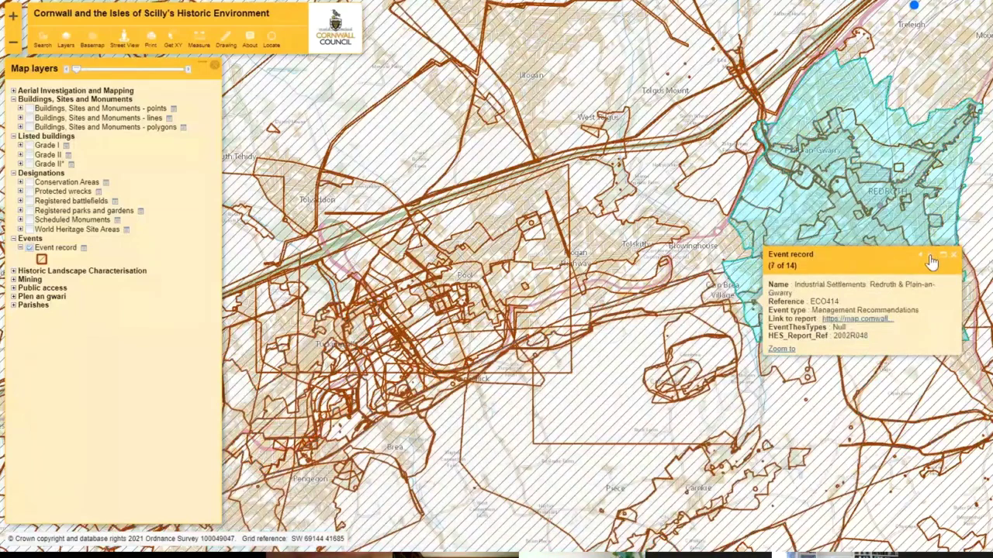
{"action": "left_click", "coordinate": [931, 260]}
{"action": "left_click", "coordinate": [931, 260]}
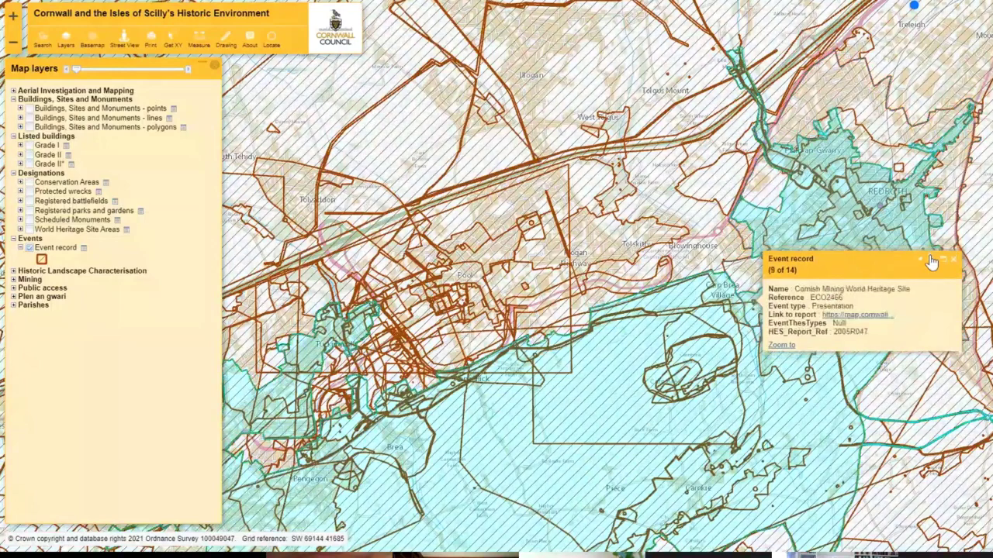
{"action": "left_click", "coordinate": [931, 260]}
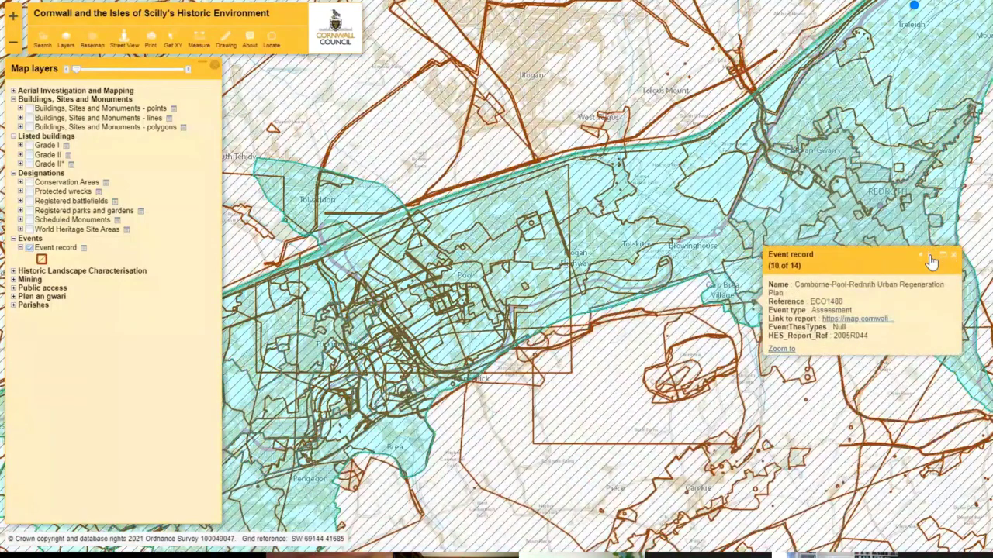
{"action": "left_click", "coordinate": [931, 260]}
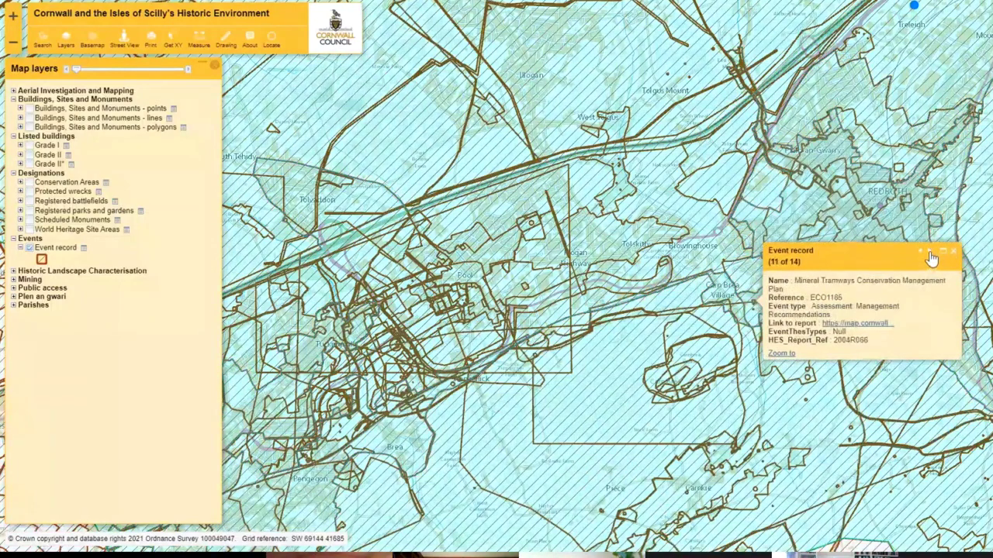
{"action": "left_click", "coordinate": [931, 260]}
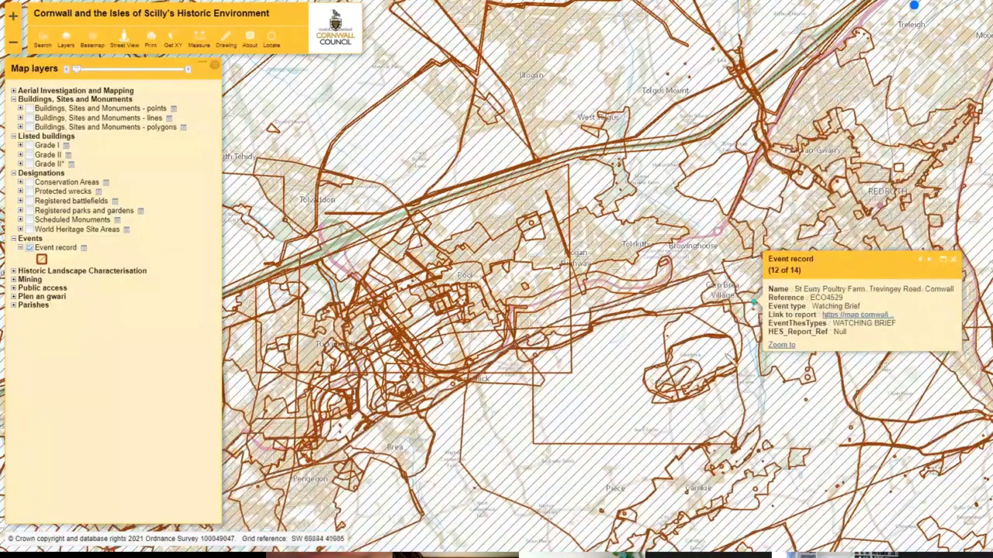
- Open the report linked to the St Euny Poultry Farm record and examine its cover and report details page
{"action": "left_click", "coordinate": [847, 318]}
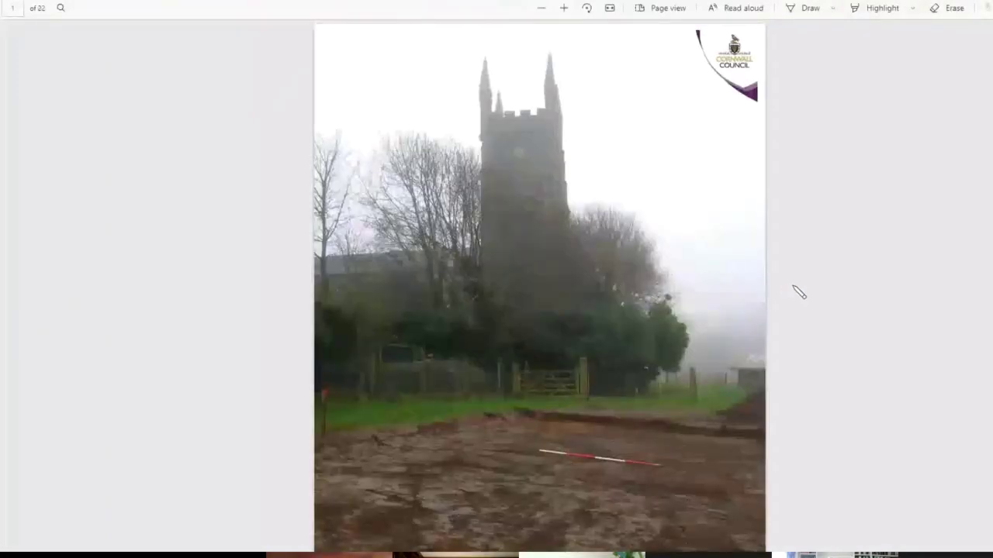
{"action": "scroll", "coordinate": [838, 318], "scroll_direction": "down", "scroll_amount": 2}
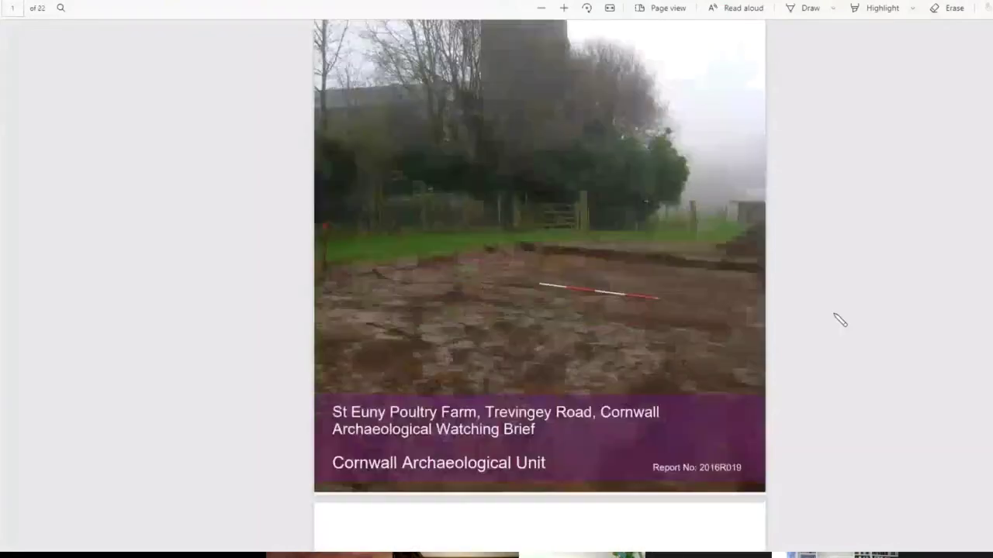
{"action": "scroll", "coordinate": [840, 320], "scroll_direction": "down", "scroll_amount": 1}
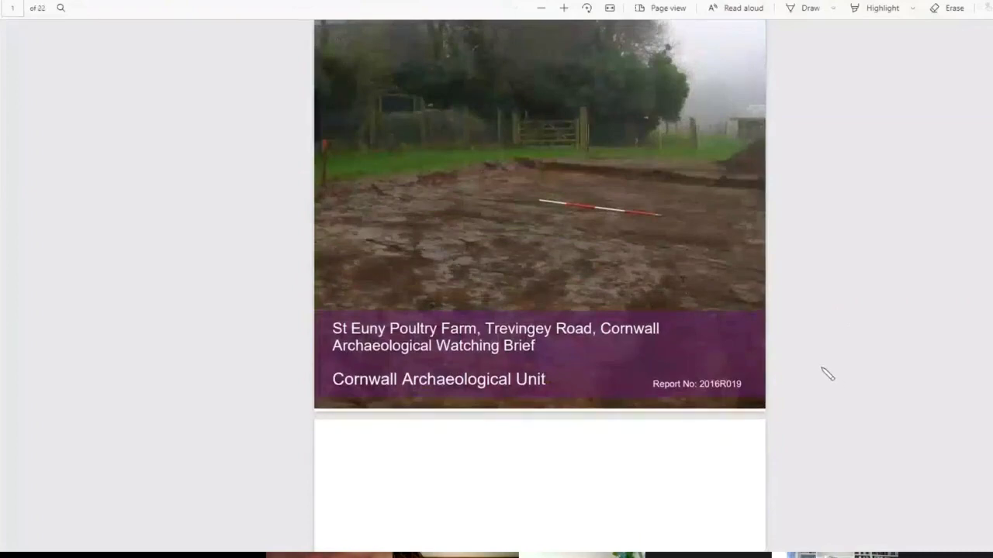
{"action": "scroll", "coordinate": [822, 373], "scroll_direction": "down", "scroll_amount": 10}
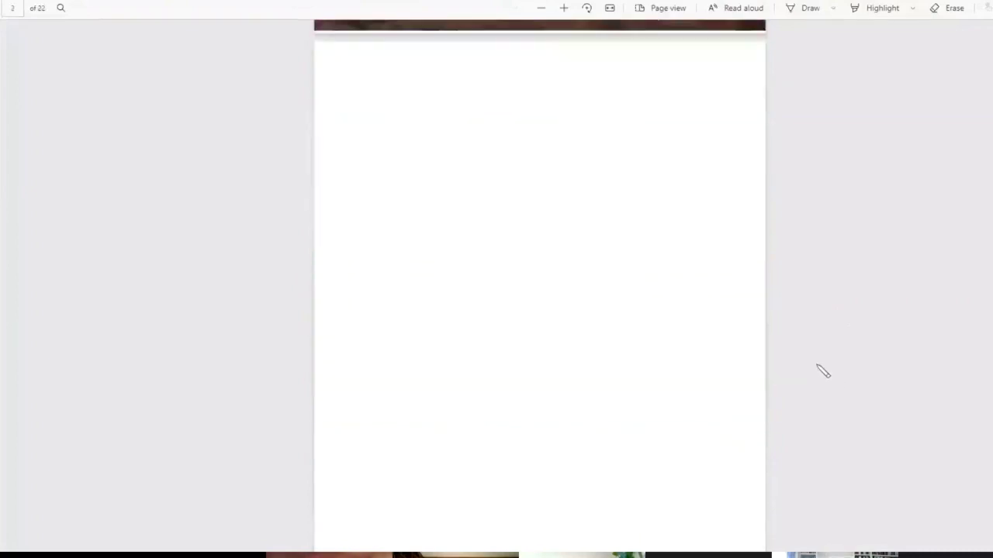
{"action": "scroll", "coordinate": [823, 372], "scroll_direction": "down", "scroll_amount": 2}
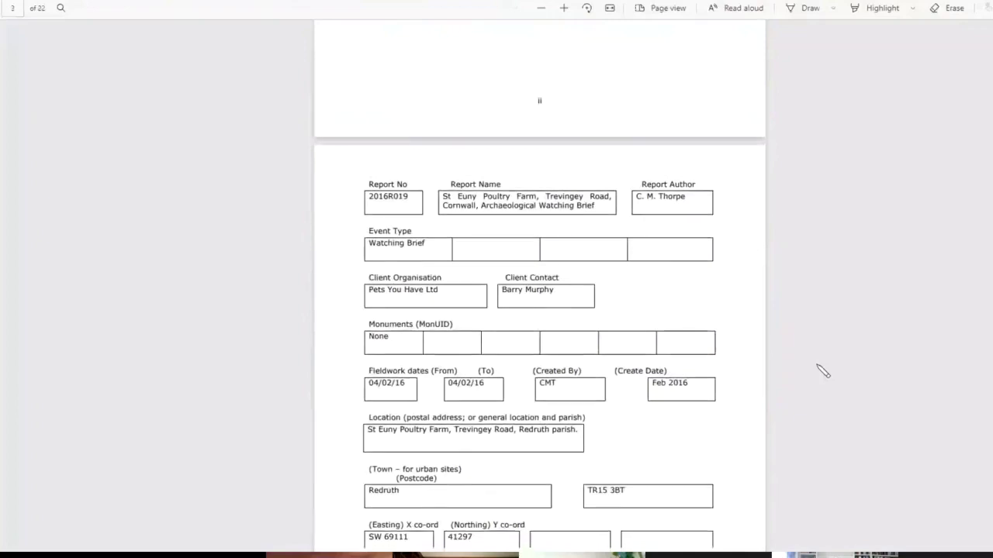
{"action": "scroll", "coordinate": [823, 373], "scroll_direction": "down", "scroll_amount": 1}
{"action": "scroll", "coordinate": [823, 372], "scroll_direction": "down", "scroll_amount": 1}
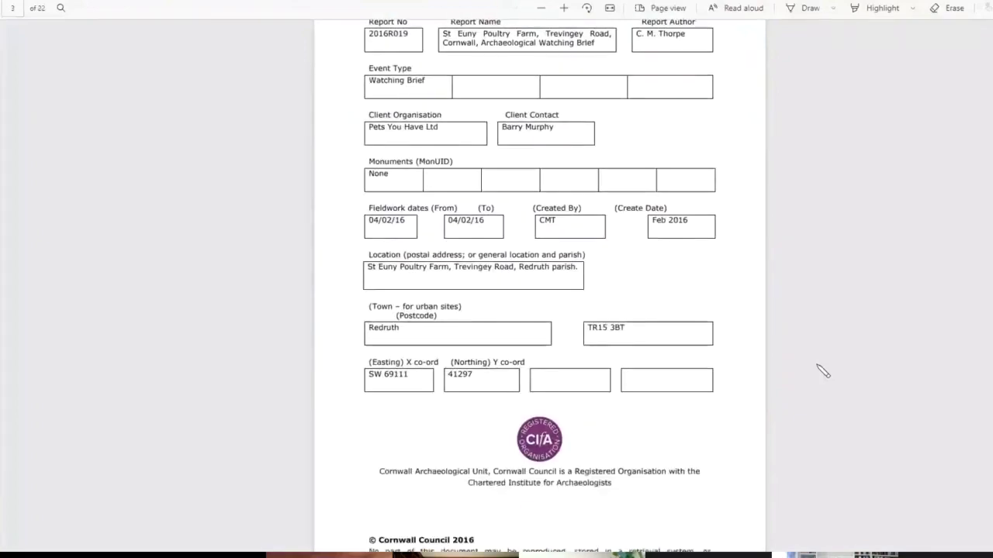
{"action": "scroll", "coordinate": [823, 372], "scroll_direction": "up", "scroll_amount": 2}
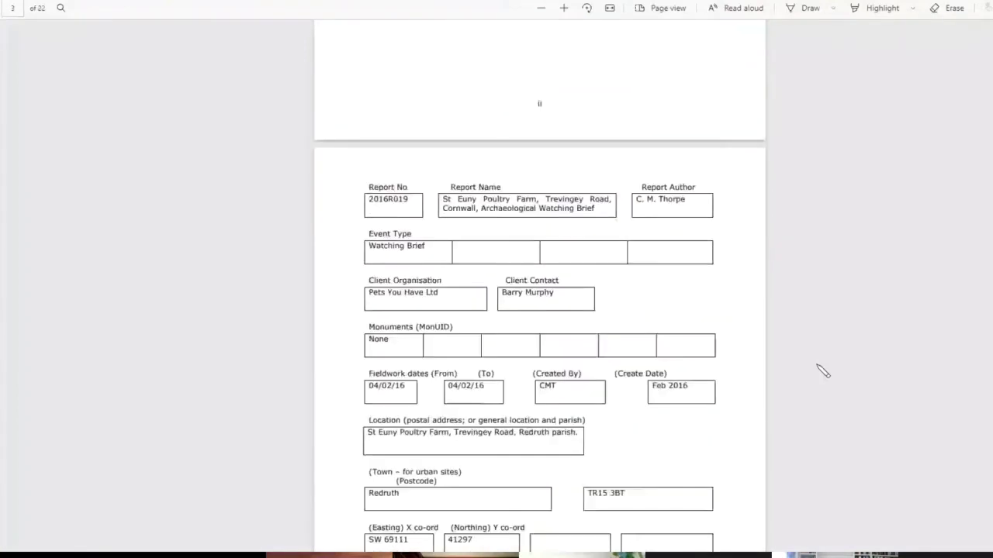
- Skim the report's nearby sites, aims, working methods and results sections, return to the map and close the event record
{"action": "scroll", "coordinate": [823, 372], "scroll_direction": "down", "scroll_amount": 4}
{"action": "scroll", "coordinate": [822, 372], "scroll_direction": "down", "scroll_amount": 8}
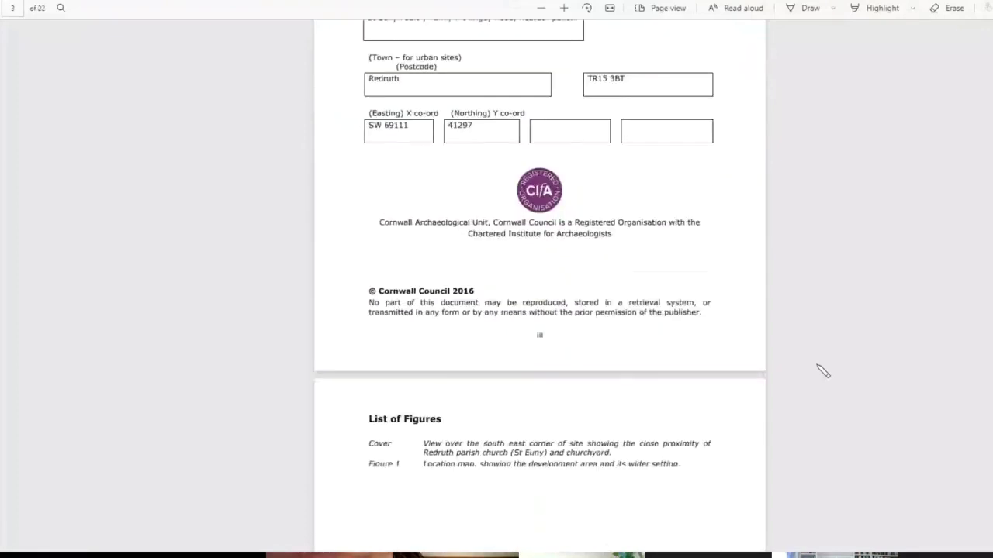
{"action": "scroll", "coordinate": [822, 372], "scroll_direction": "down", "scroll_amount": 11}
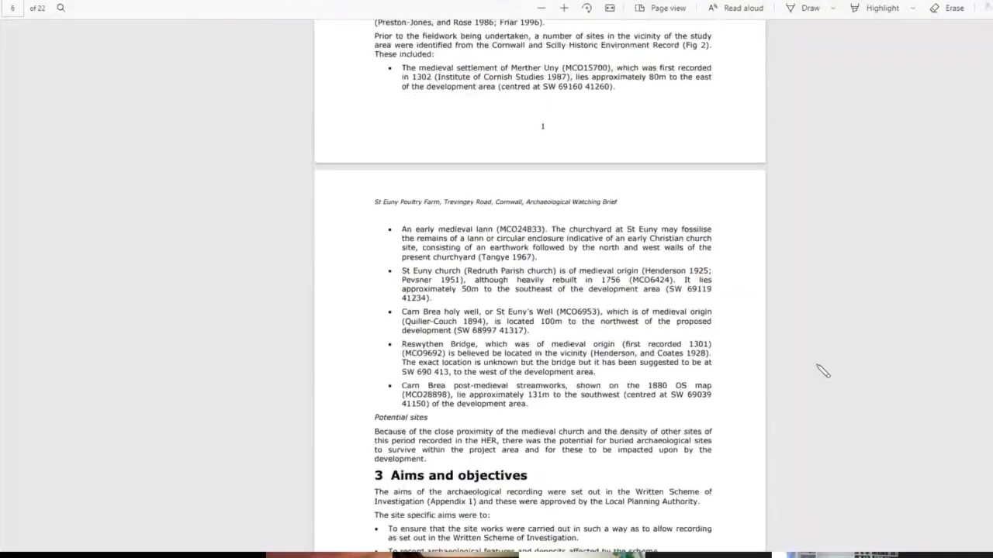
{"action": "scroll", "coordinate": [823, 372], "scroll_direction": "down", "scroll_amount": 8}
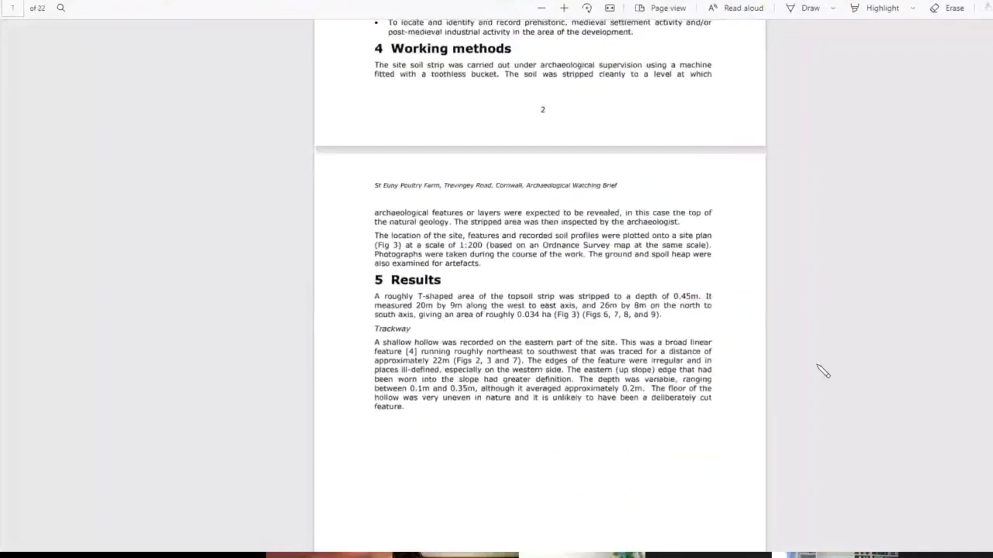
{"action": "scroll", "coordinate": [823, 373], "scroll_direction": "down", "scroll_amount": 3}
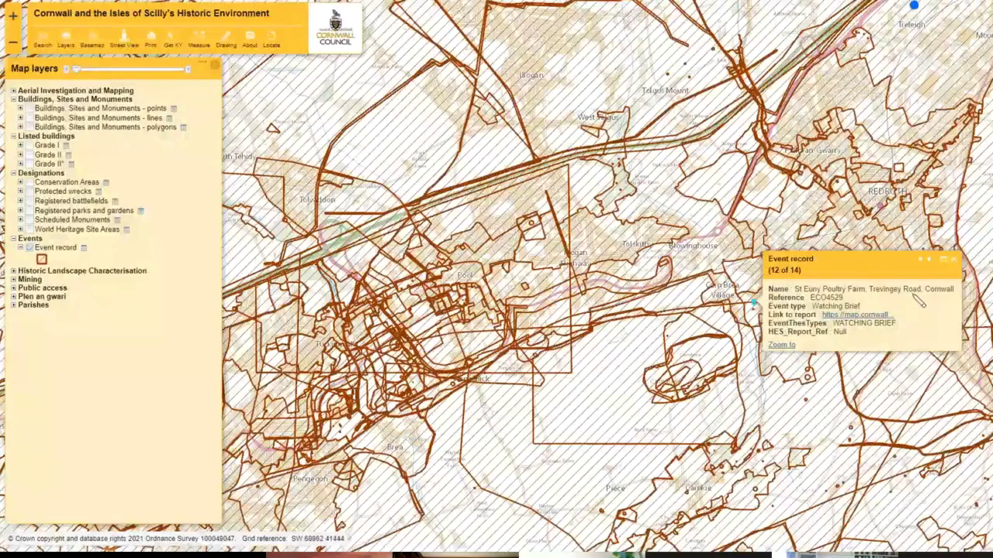
{"action": "left_click", "coordinate": [953, 262]}
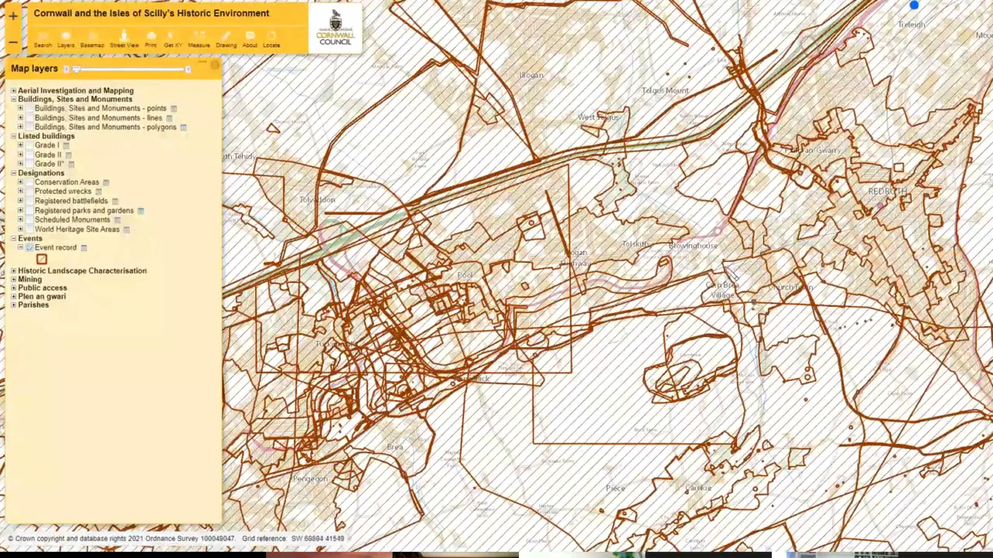
- View the Barncoose Mine Workings event record for the small outline southeast of Tolskithy, highlight its reference number and close the record
{"action": "scroll", "coordinate": [691, 276], "scroll_direction": "up", "scroll_amount": 2}
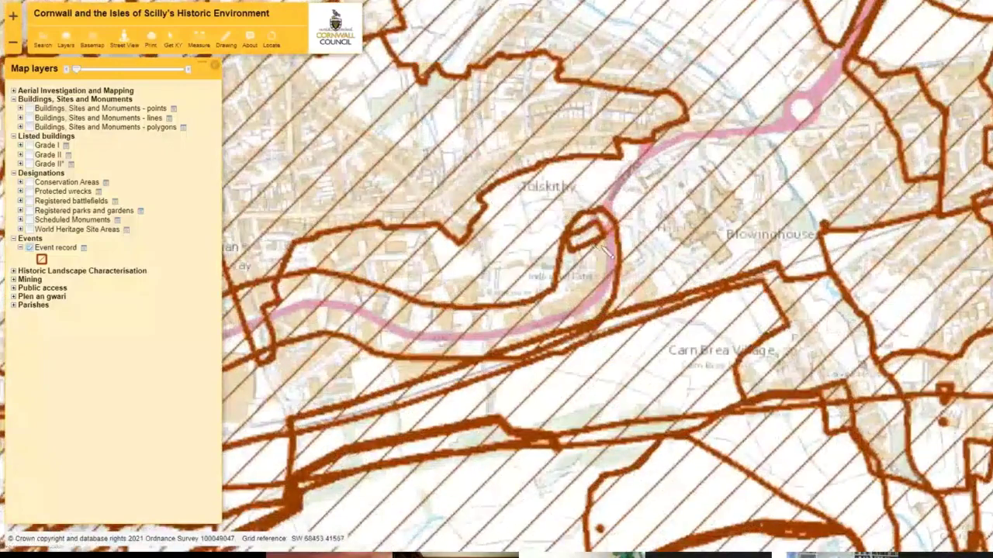
{"action": "left_click", "coordinate": [598, 239]}
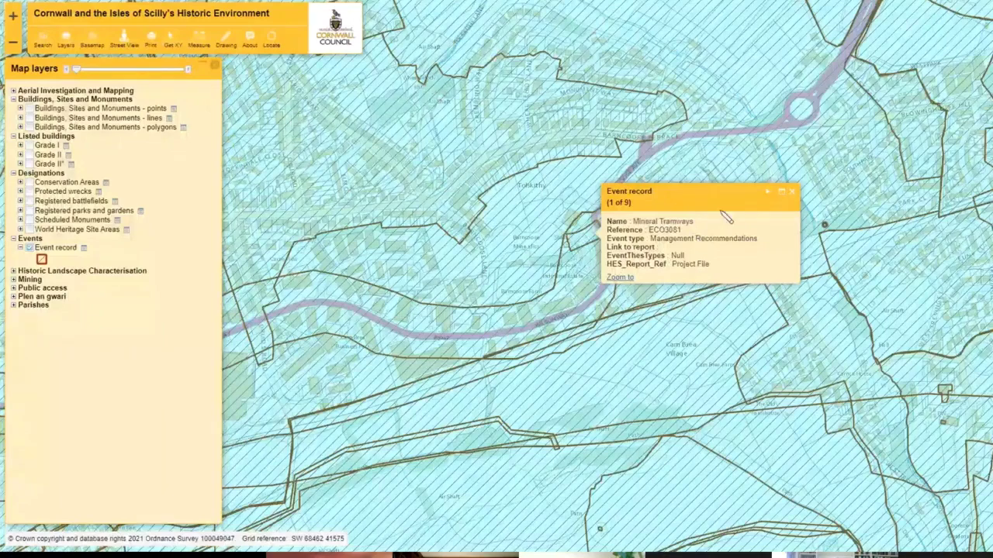
{"action": "left_click", "coordinate": [767, 192]}
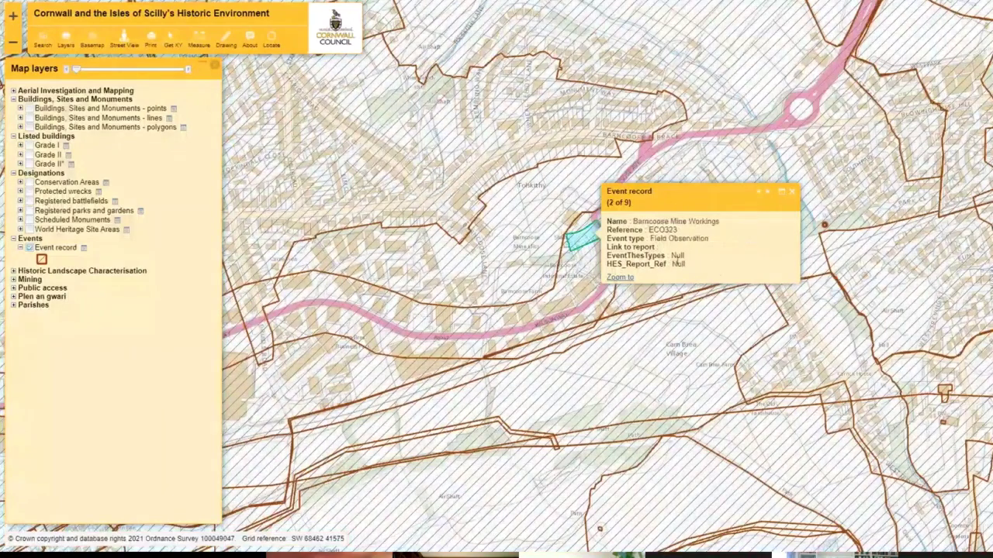
{"action": "left_click_drag", "start_coordinate": [679, 230], "coordinate": [649, 230]}
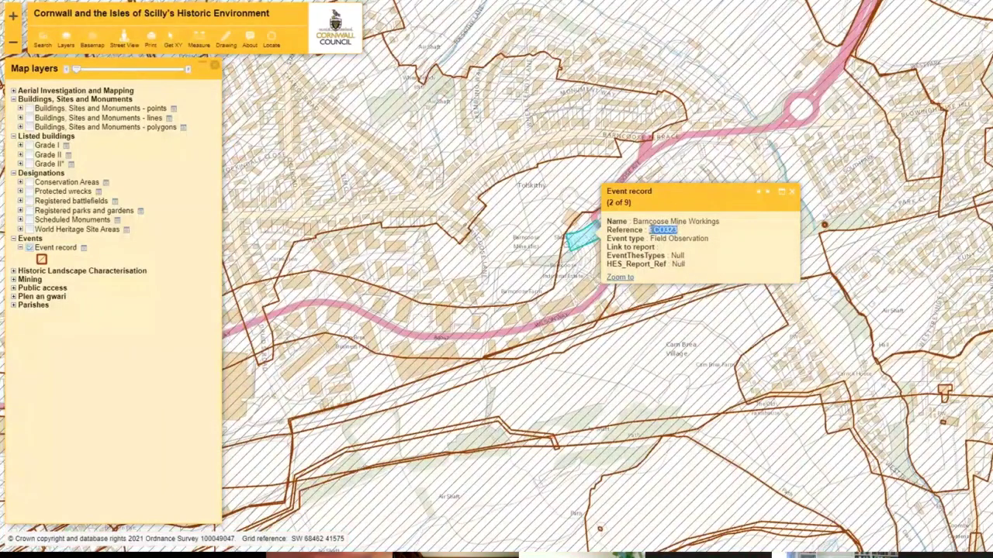
{"action": "left_click", "coordinate": [791, 193]}
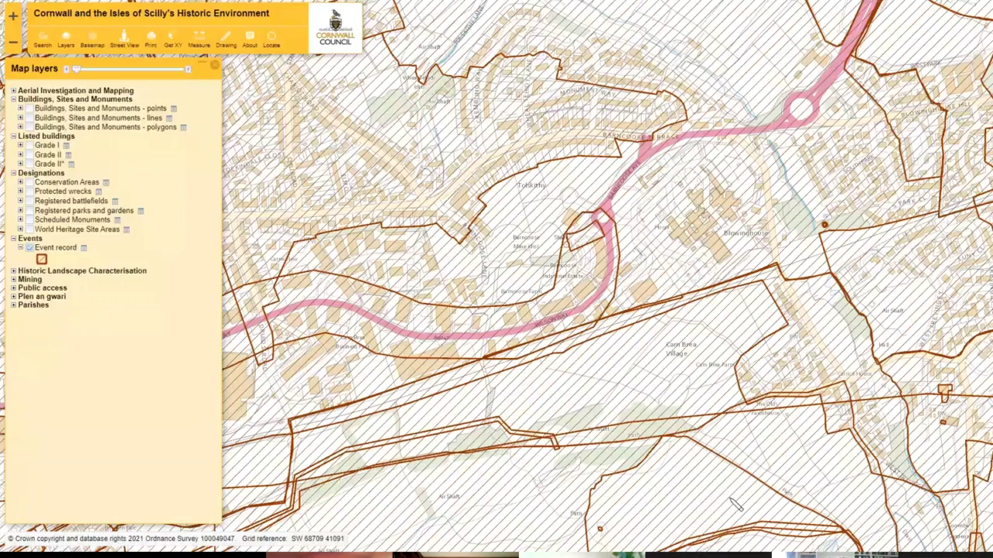
- Display the Plen an gwari layer and locate the probable site marker beside Plain-an-Gwarry in Redruth
{"action": "left_click", "coordinate": [14, 298]}
{"action": "left_click", "coordinate": [29, 307]}
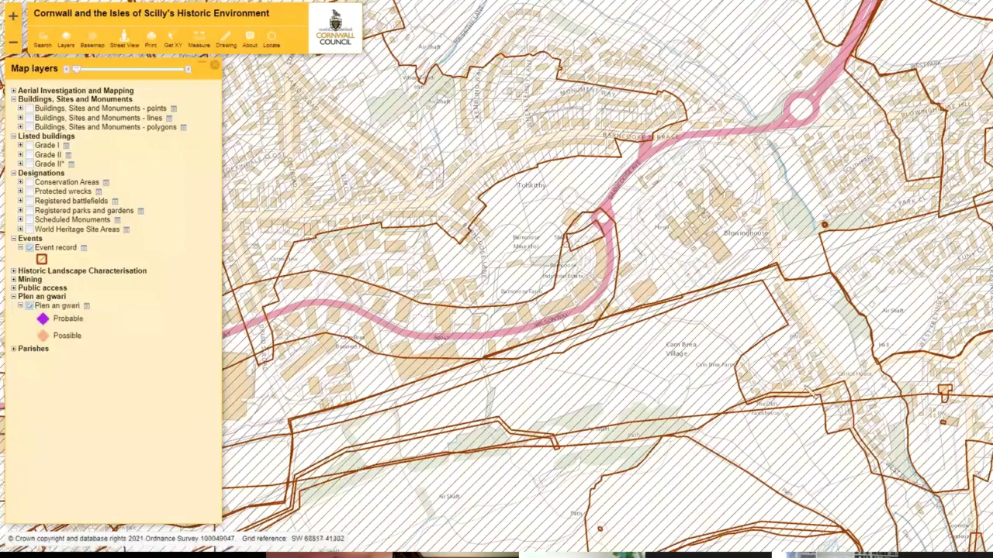
{"action": "scroll", "coordinate": [625, 318], "scroll_direction": "down", "scroll_amount": 1}
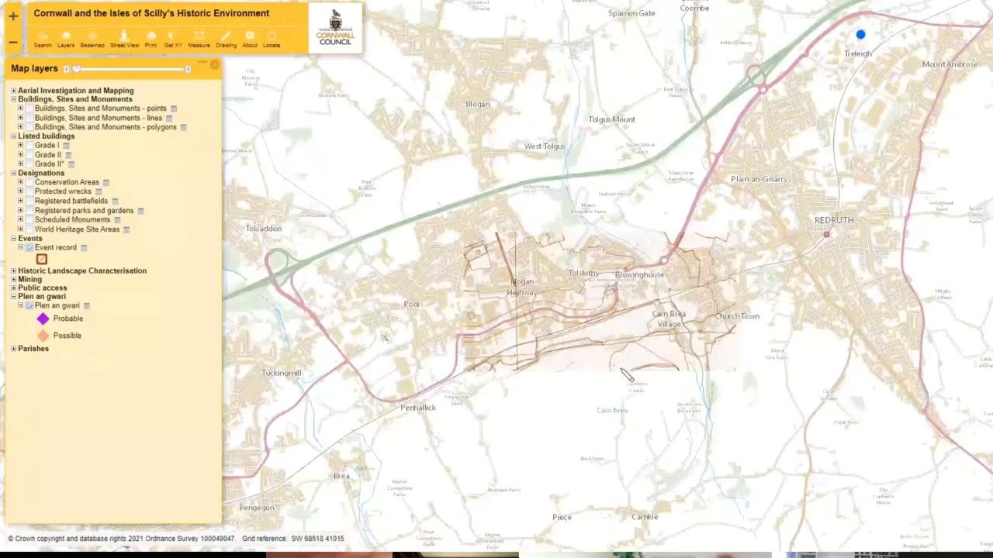
{"action": "scroll", "coordinate": [702, 307], "scroll_direction": "up", "scroll_amount": 1}
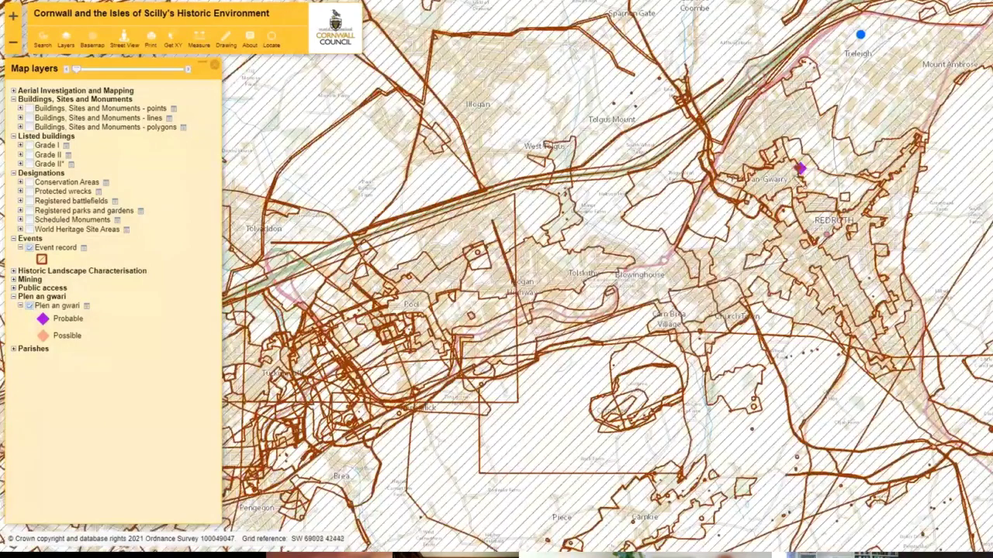
{"action": "scroll", "coordinate": [800, 172], "scroll_direction": "up", "scroll_amount": 3}
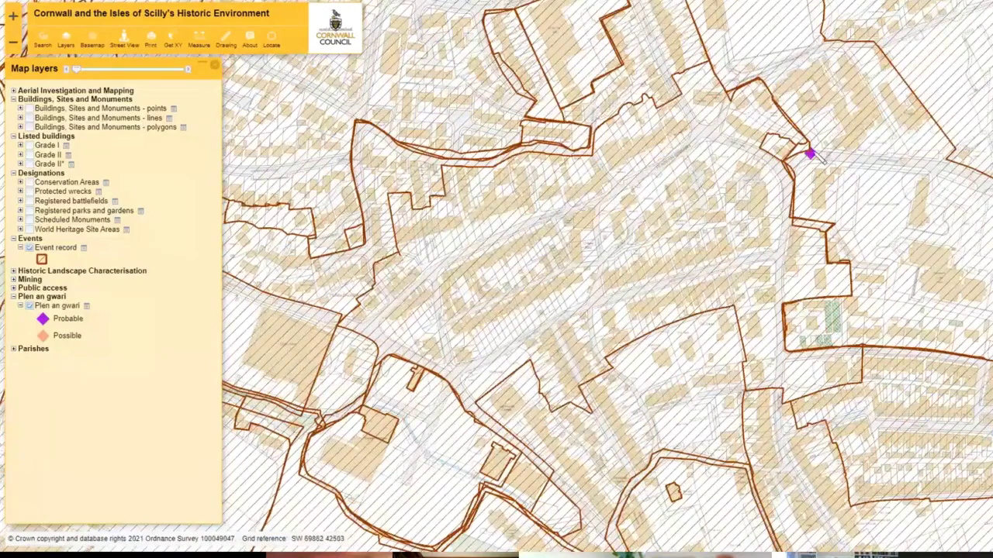
- Hide the Event record layer so the purple marker can be queried, and view and close its Plen an gwari record
{"action": "left_click", "coordinate": [812, 154]}
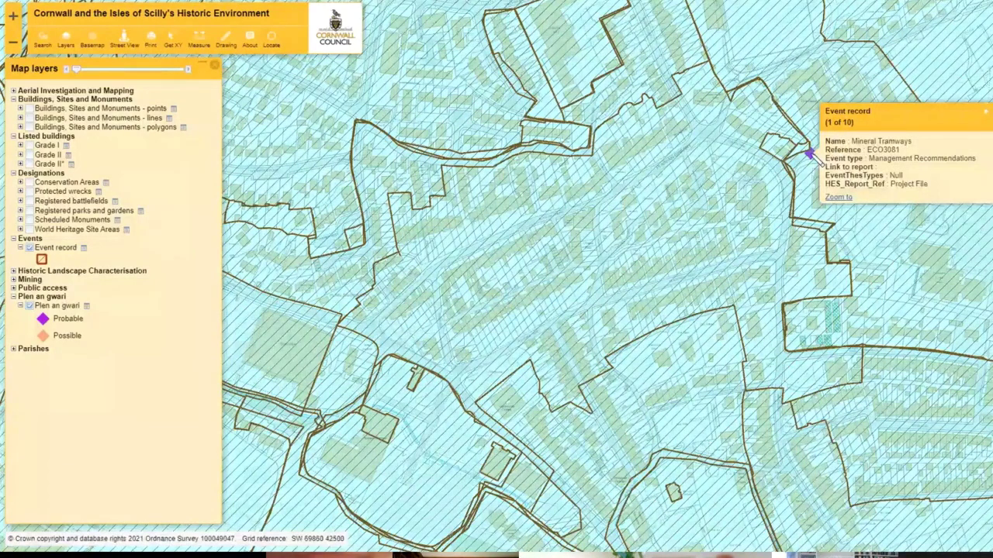
{"action": "left_click", "coordinate": [30, 247]}
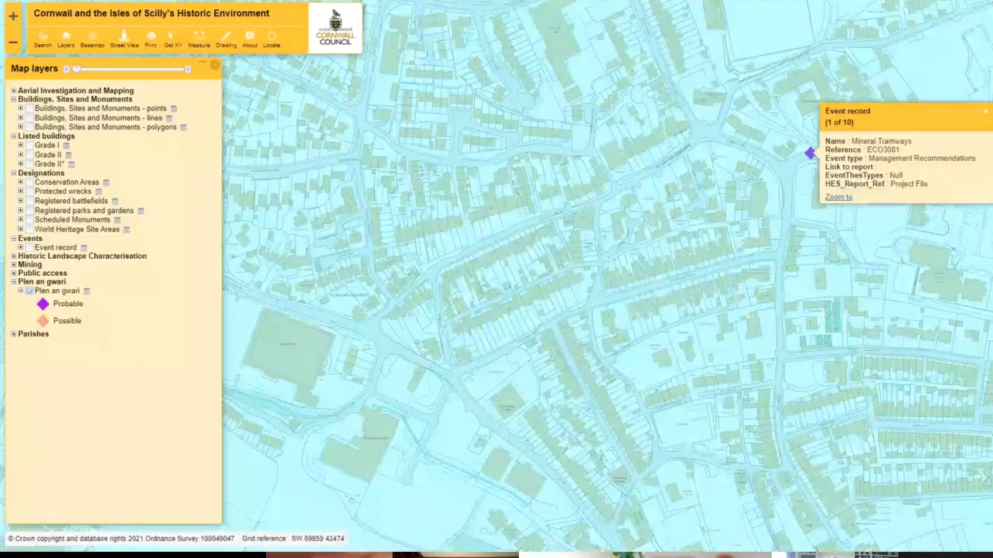
{"action": "left_click", "coordinate": [992, 111]}
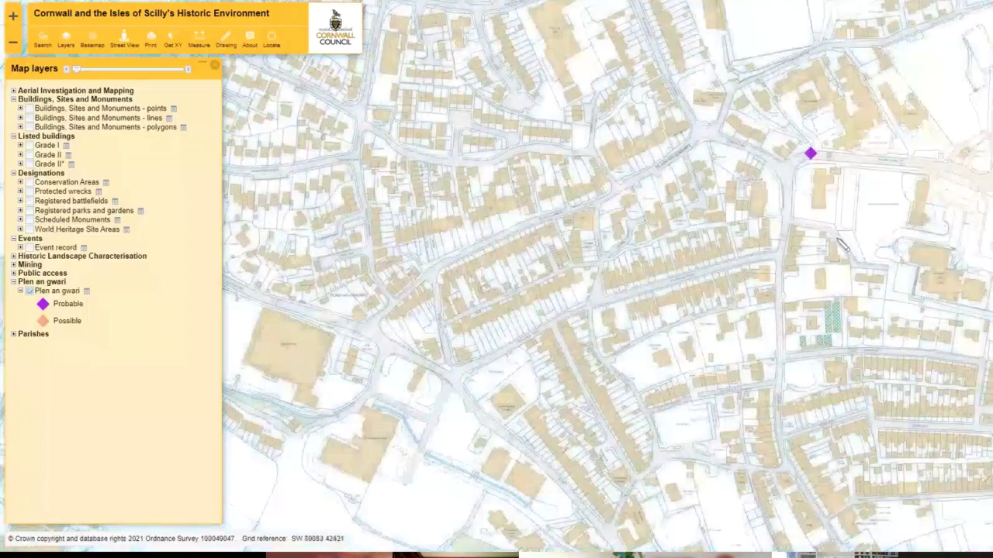
{"action": "left_click", "coordinate": [812, 154]}
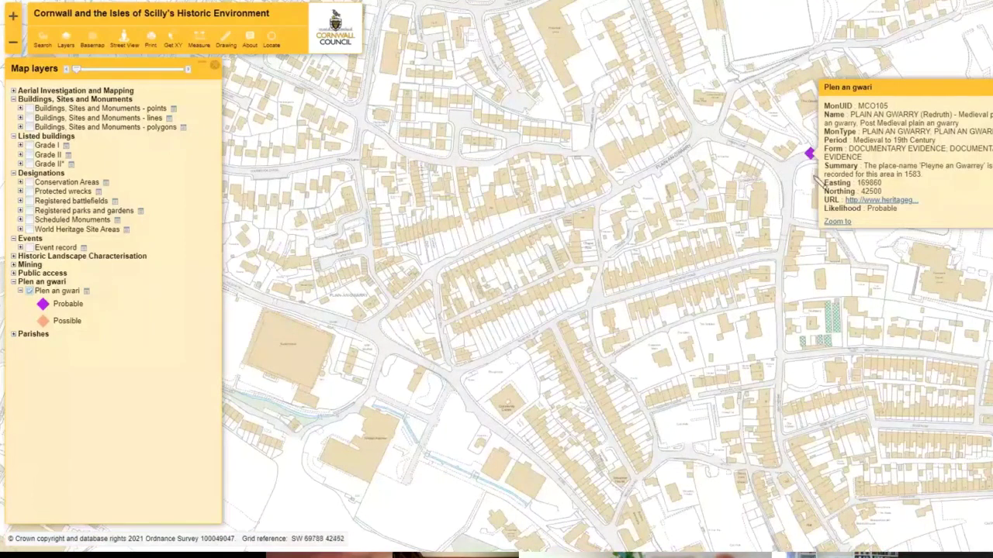
{"action": "left_click", "coordinate": [984, 87]}
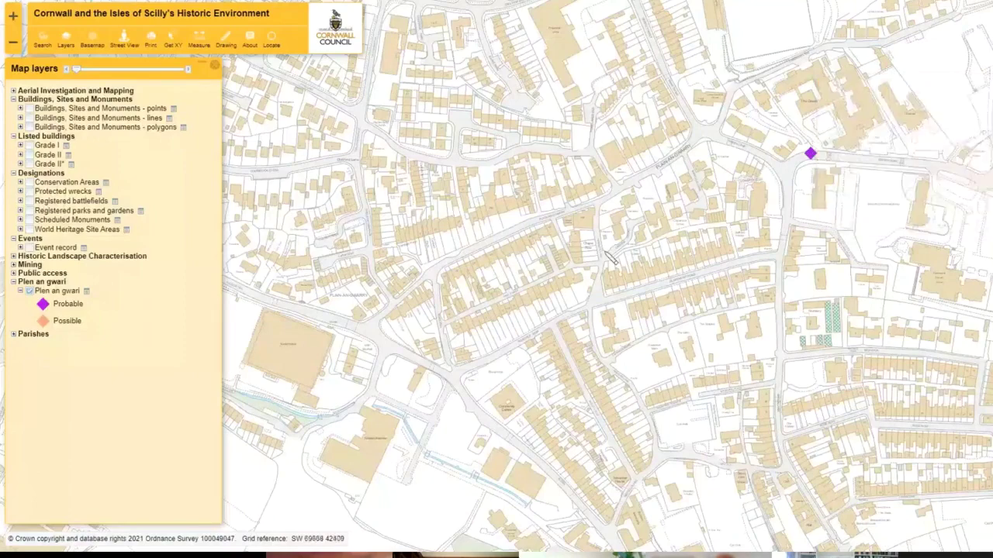